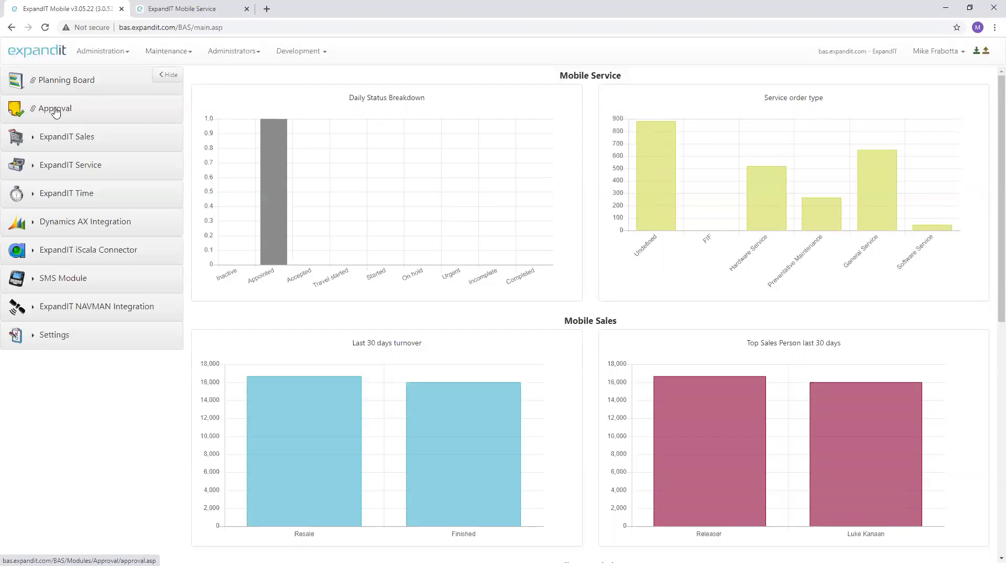
Open the Hours approval page and hide the side navigation
click(55, 110)
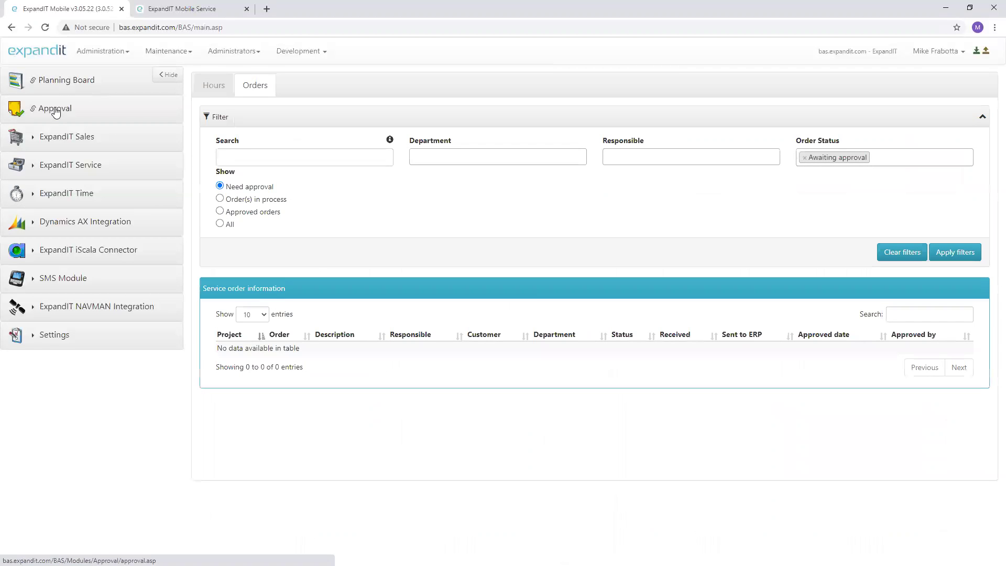
click(209, 91)
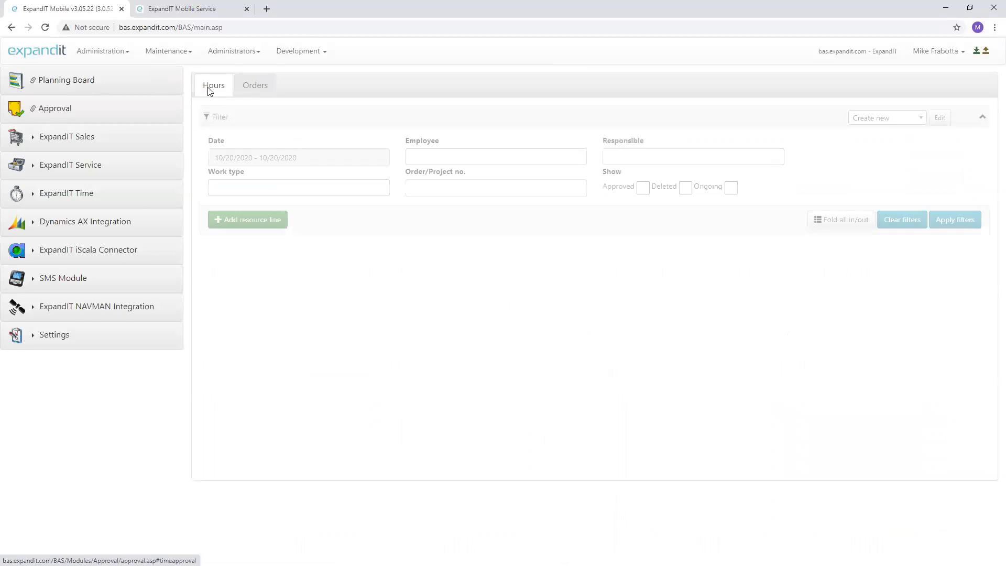
click(170, 74)
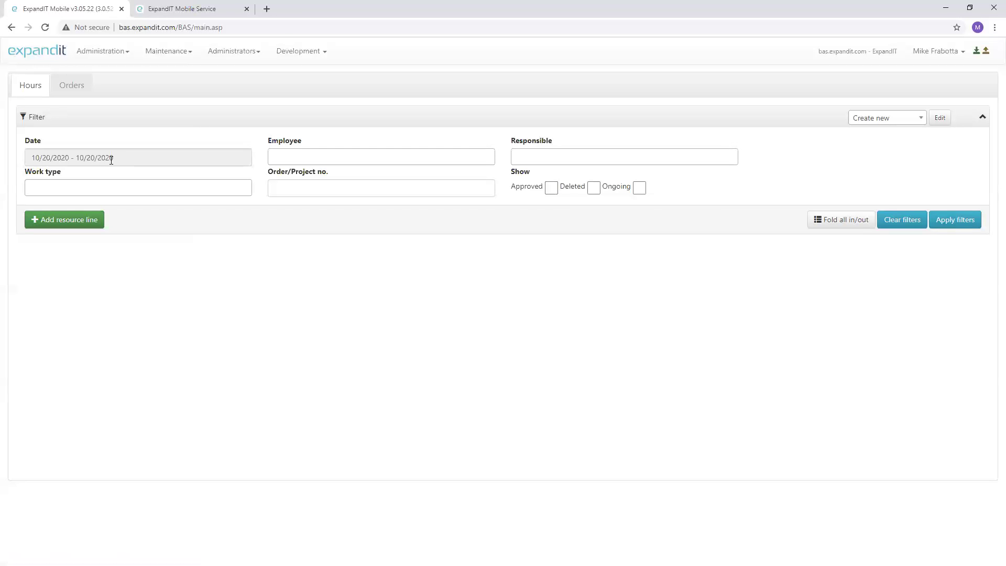
Look through the preset date ranges and the employee choices available in the hours filter
click(80, 160)
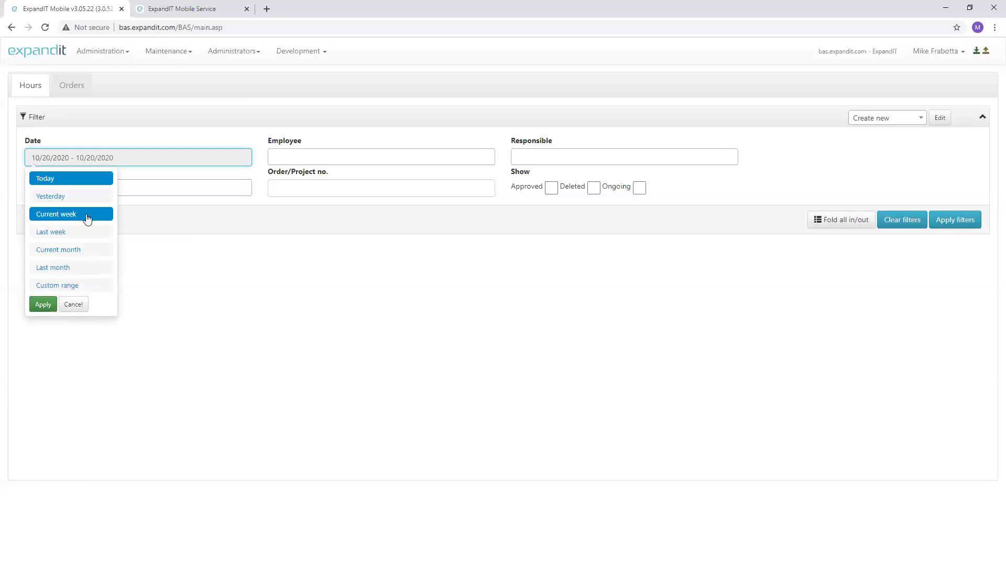
click(260, 140)
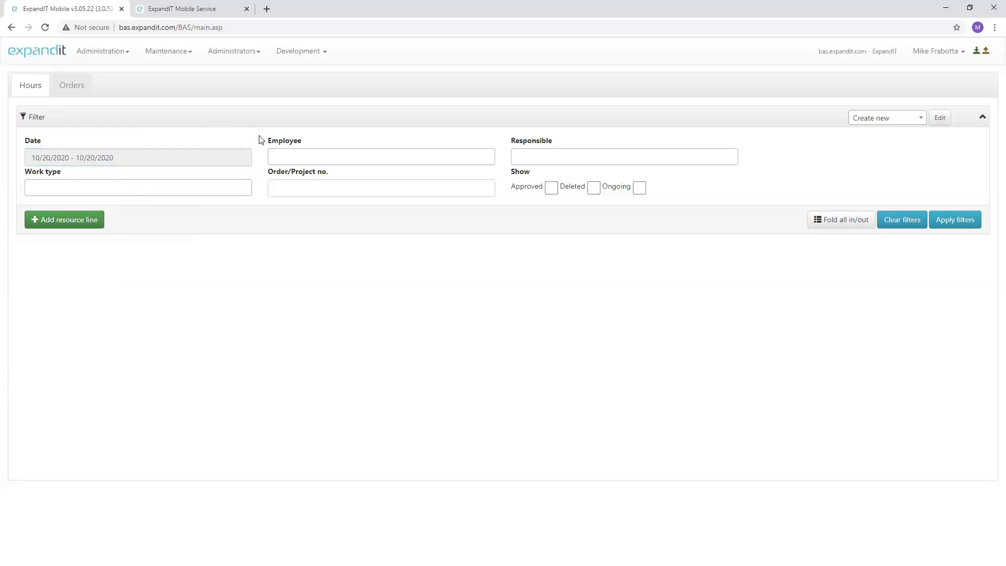
click(293, 154)
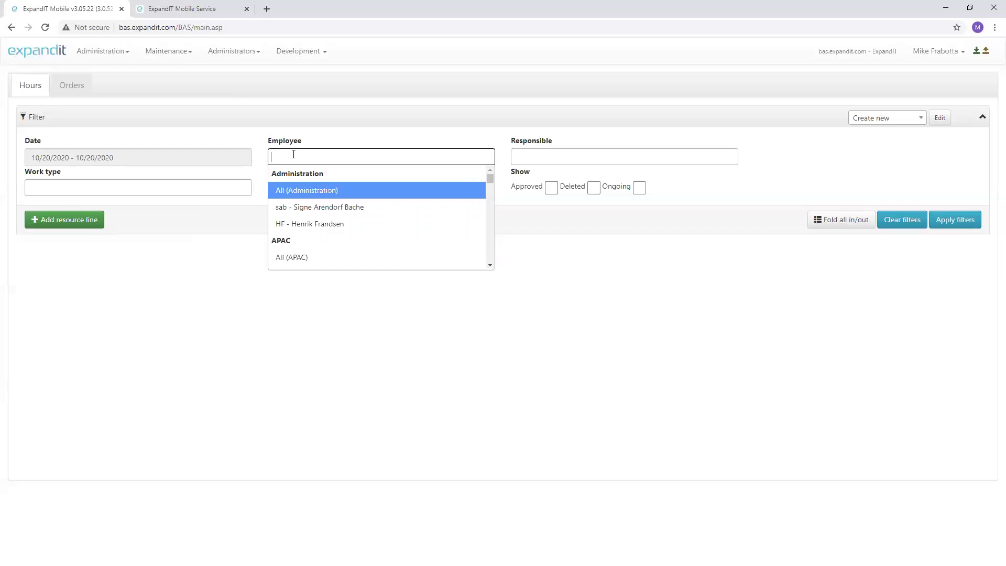
click(309, 144)
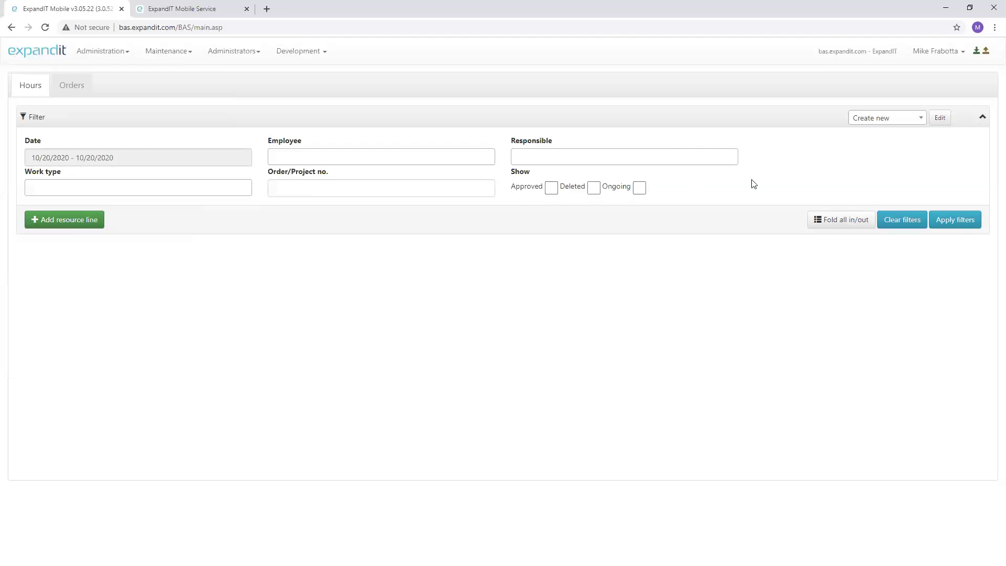
Apply the hours filters and look over the employee's registered time lines and the list of employees without registrations
click(965, 221)
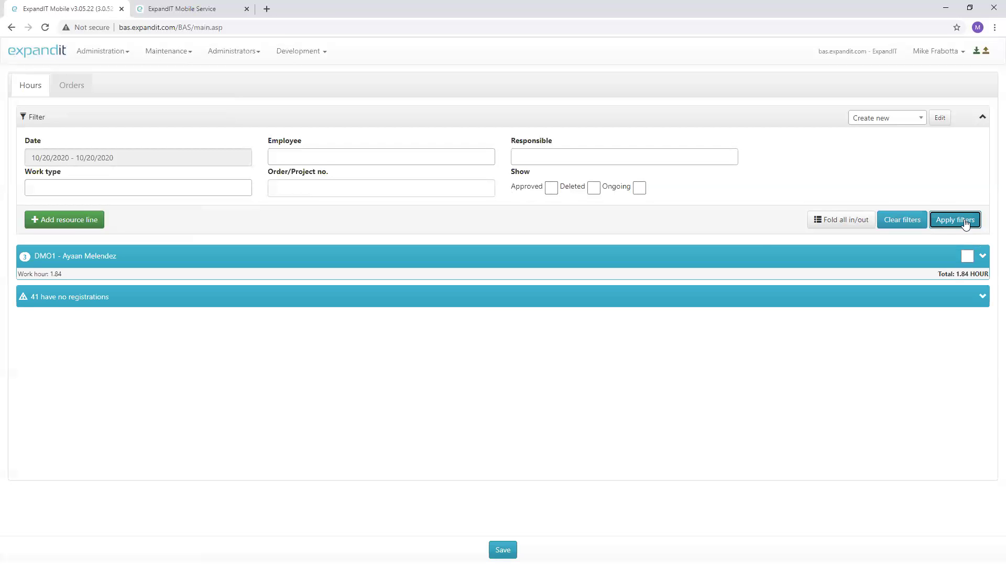
click(136, 255)
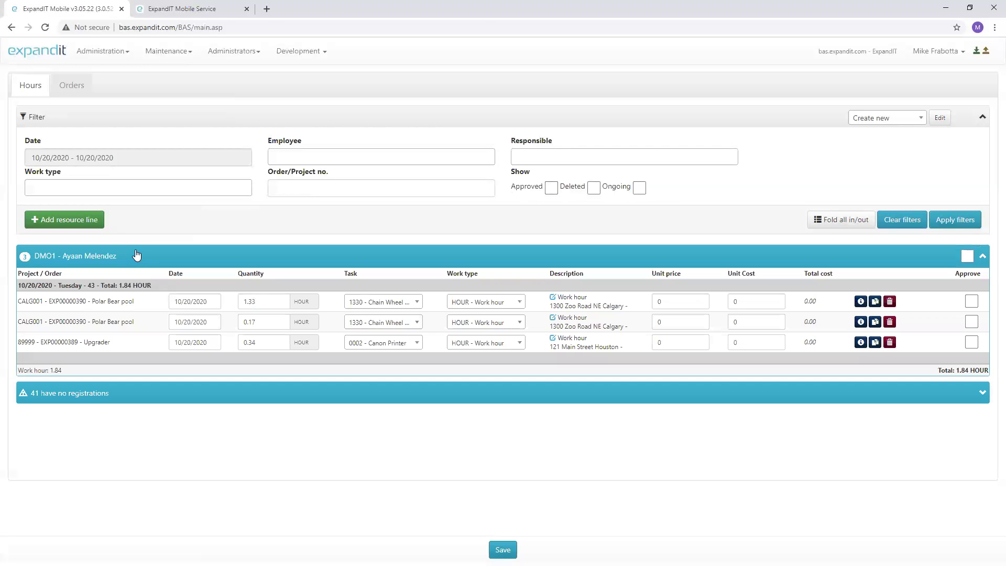
click(134, 255)
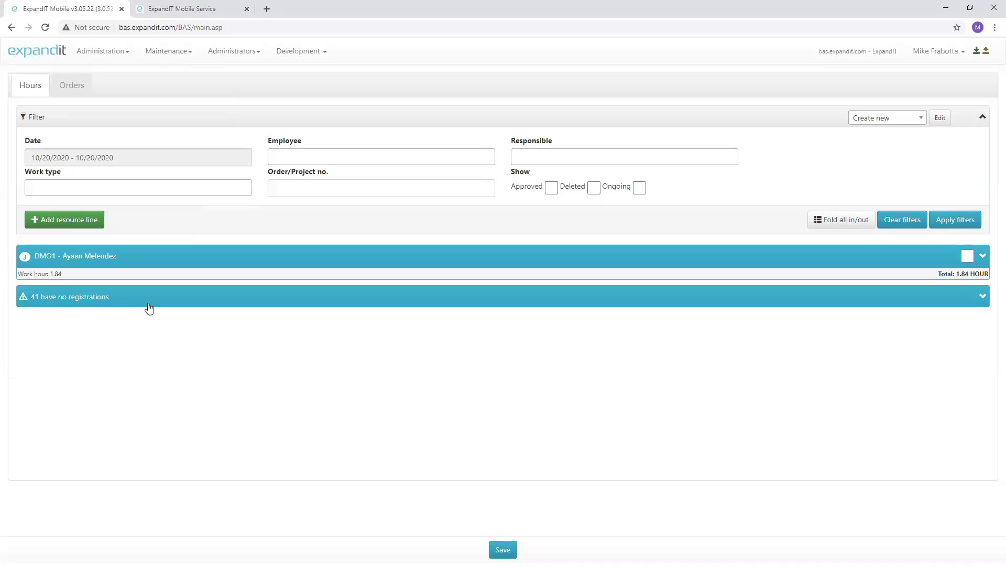
click(119, 300)
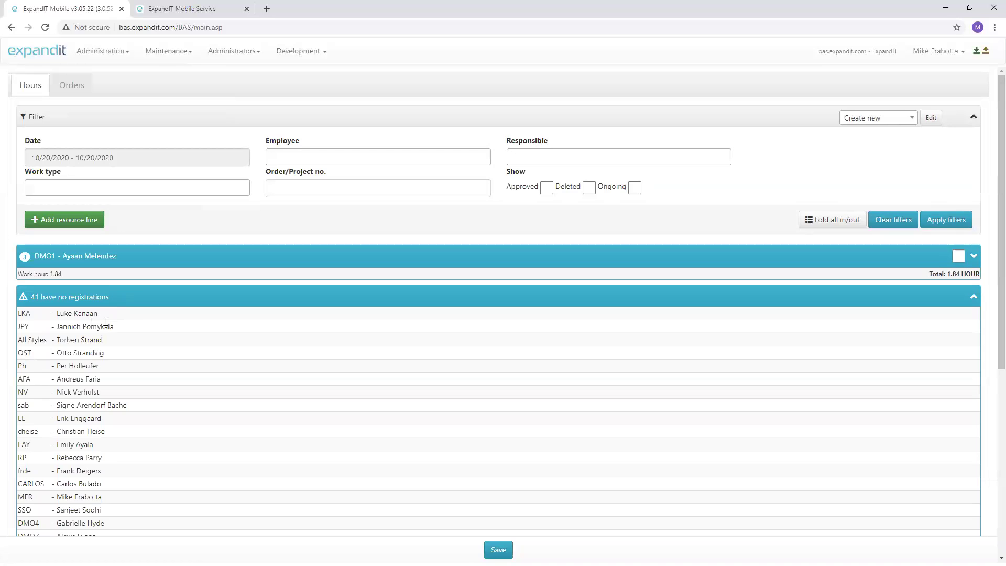
click(111, 301)
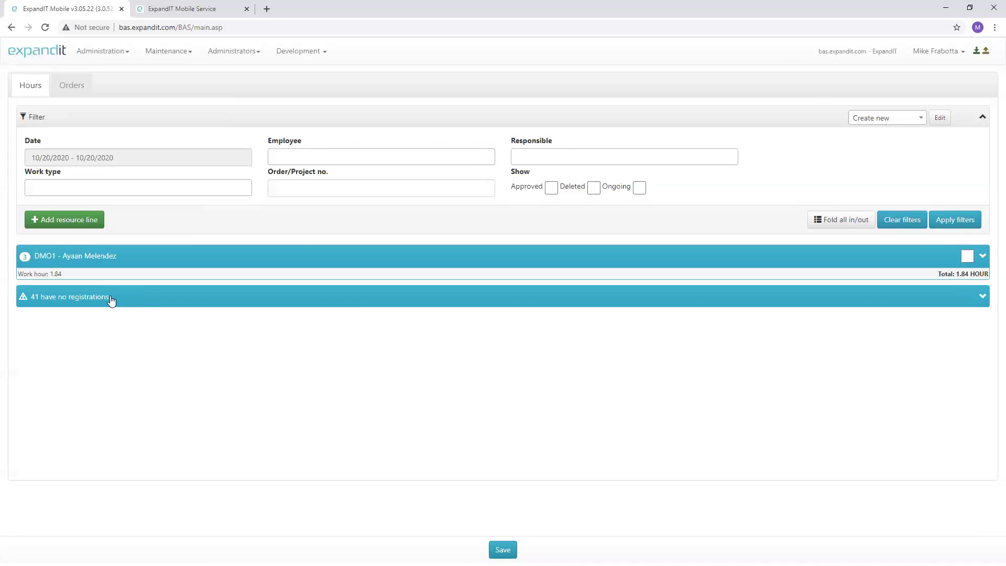
In the employee's expanded lines, change the 0.17-hour Polar Bear pool line to work type DAY - Full working day with quantity 1
click(107, 258)
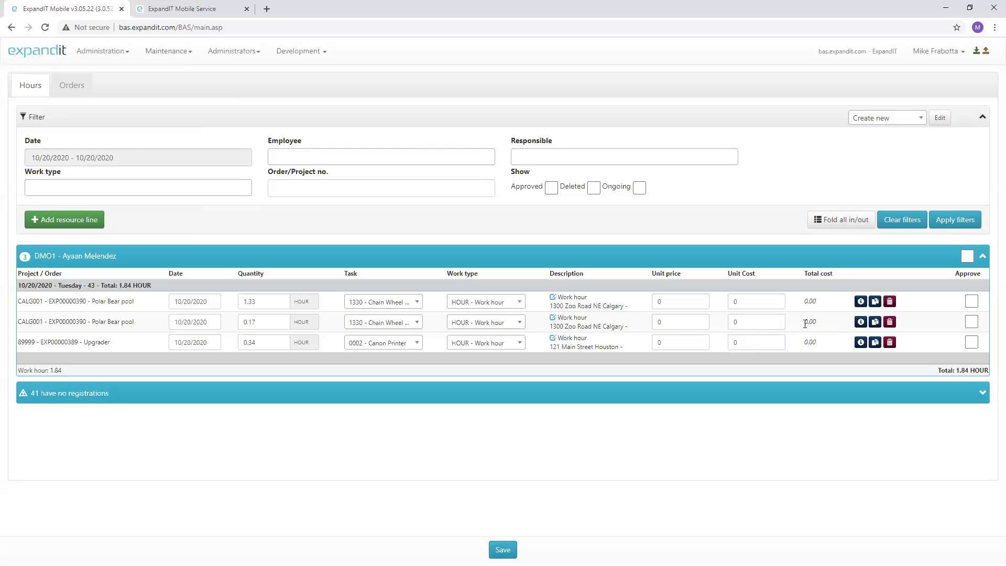
mouse_move(860, 302)
click(501, 323)
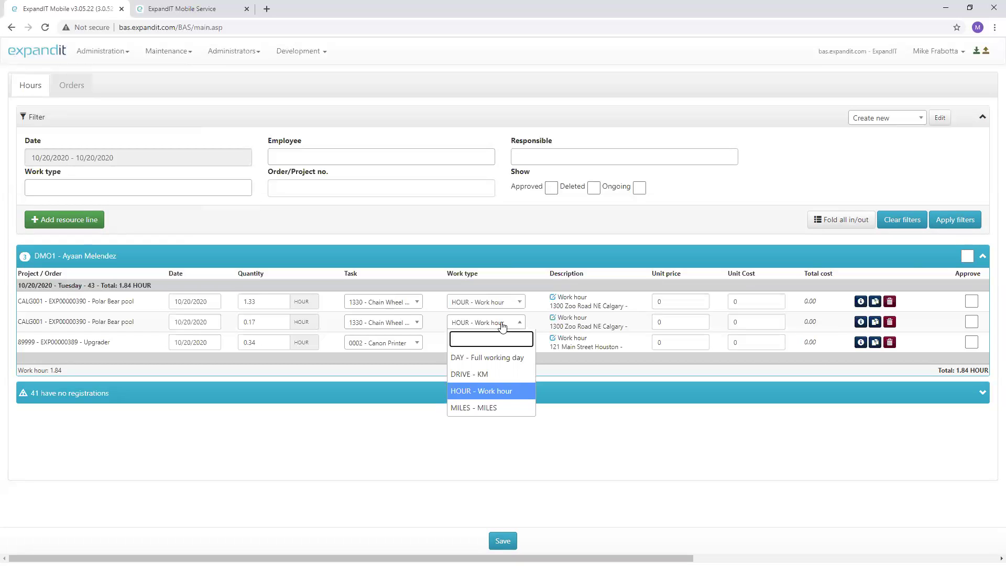
click(496, 357)
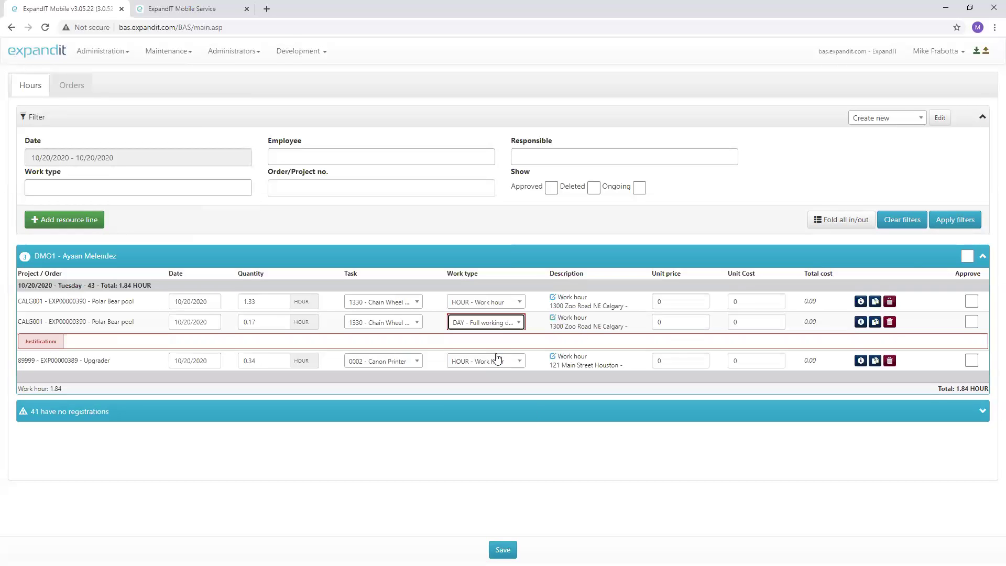
double_click(253, 320)
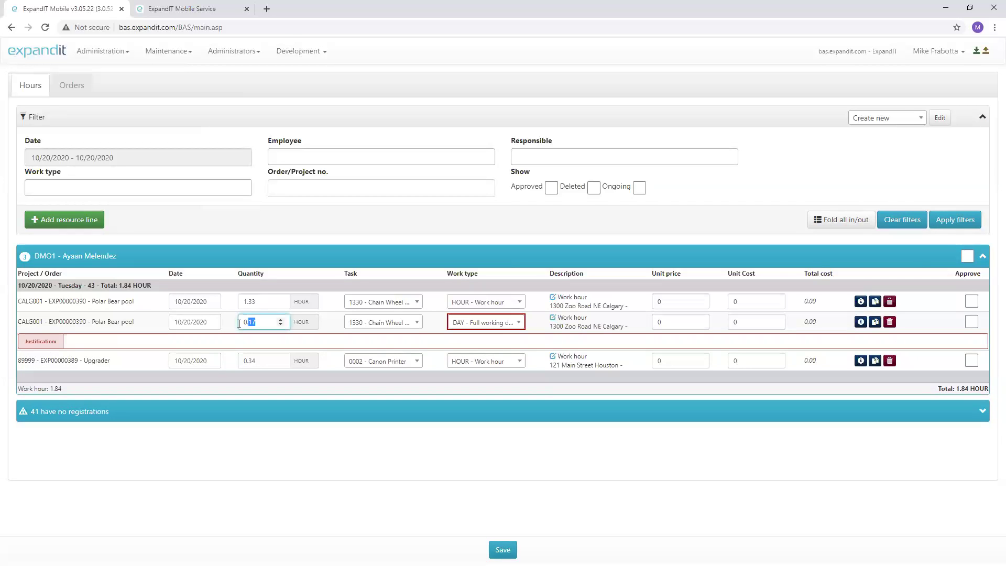
text(1)
Enter the justification "User mis-clocked their time. Adjustment made per call." for the changed Polar Bear pool line and save
click(207, 338)
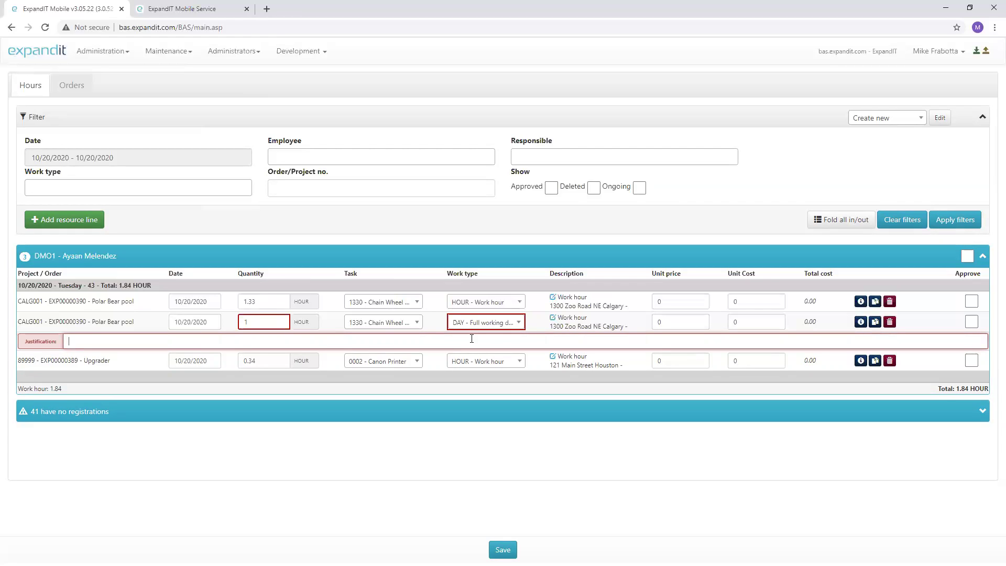
text(User mis-clocked their time.  Adjustment made per call.)
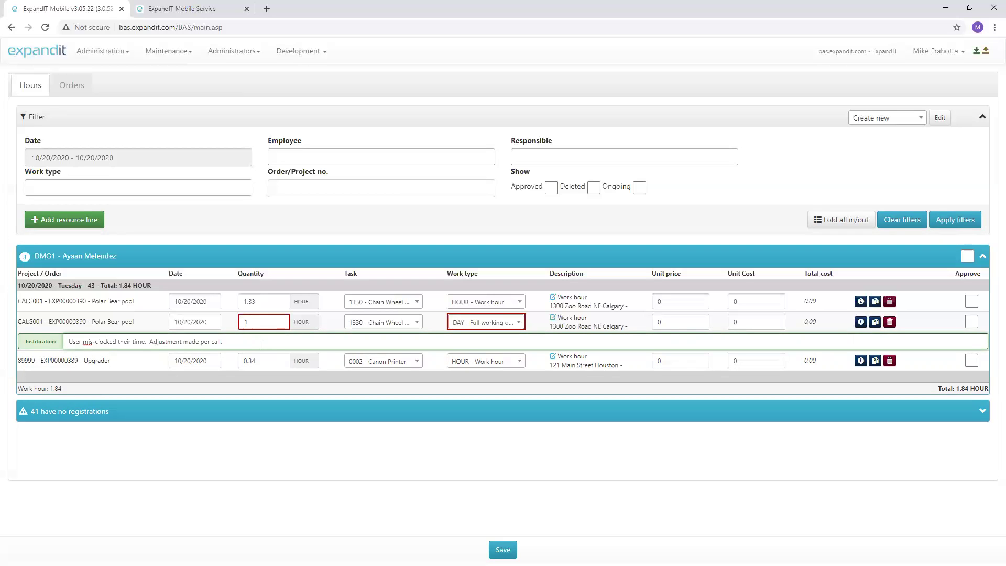
click(514, 542)
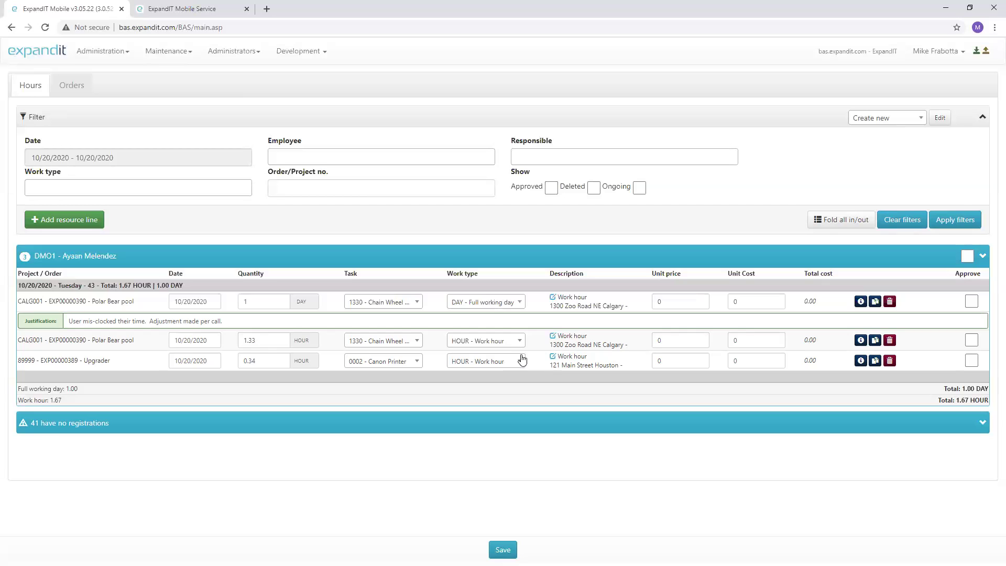
Duplicate the 89999 - Upgrader line and set the copy's quantity to 1 and work type to DAY - Full working day
click(875, 361)
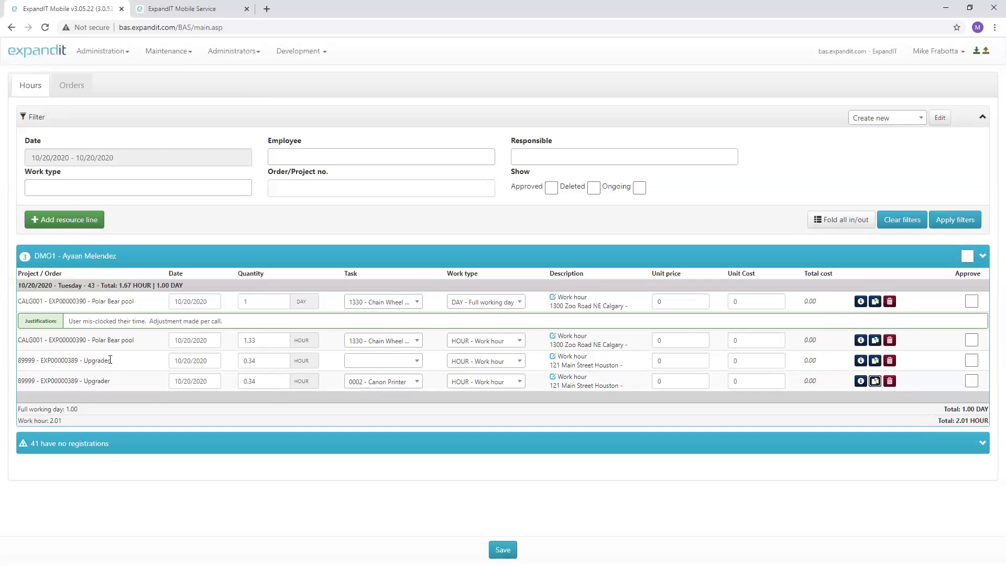
click(275, 360)
text(1)
click(396, 362)
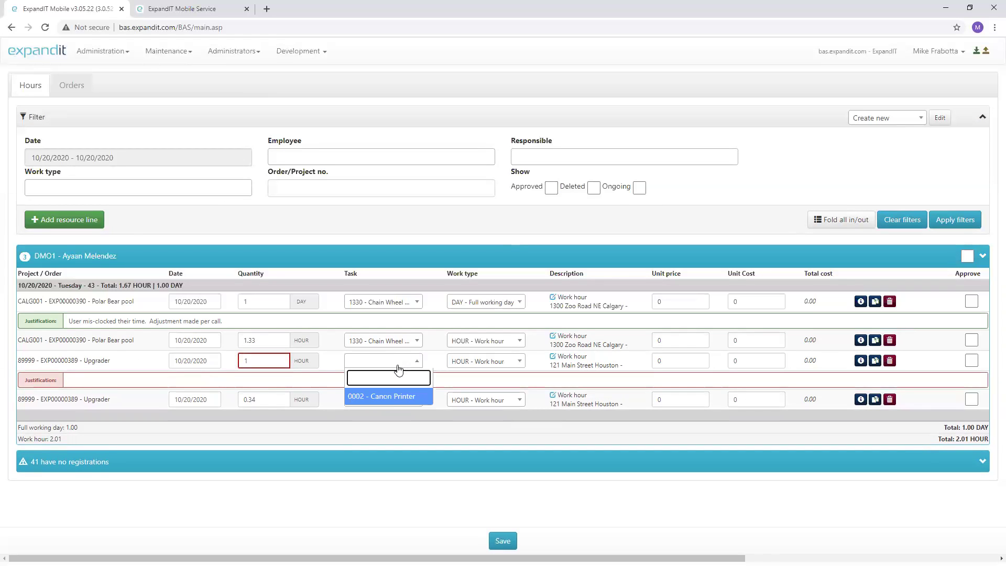
click(398, 396)
click(498, 365)
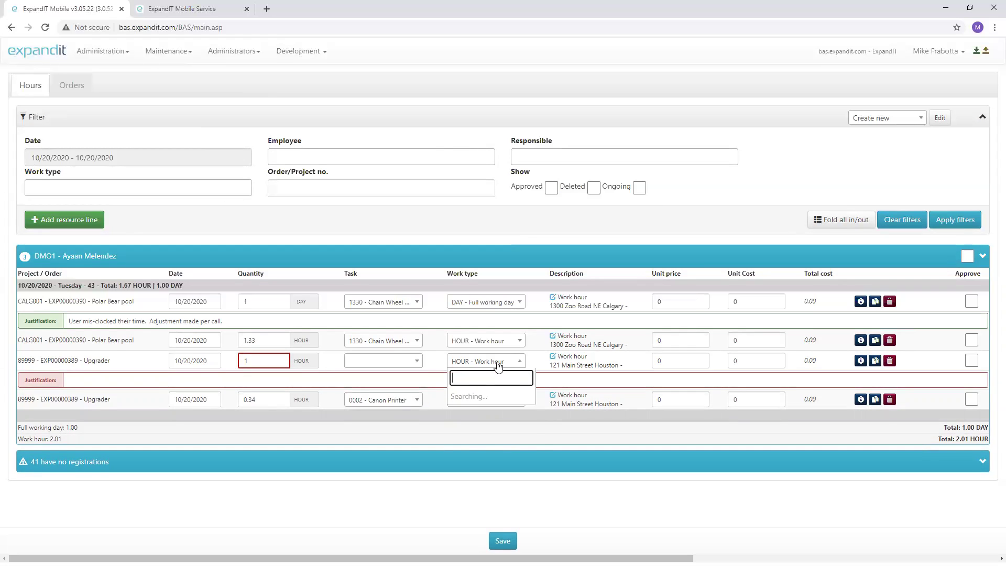
click(488, 396)
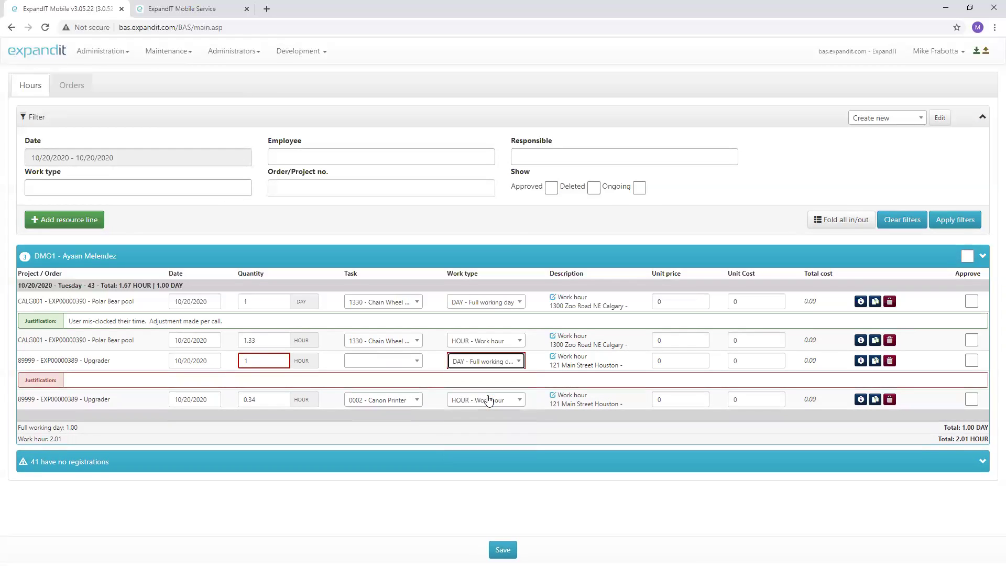
Enter the justification "User didn't clock day. Added per call." for the duplicated Upgrader line
click(370, 379)
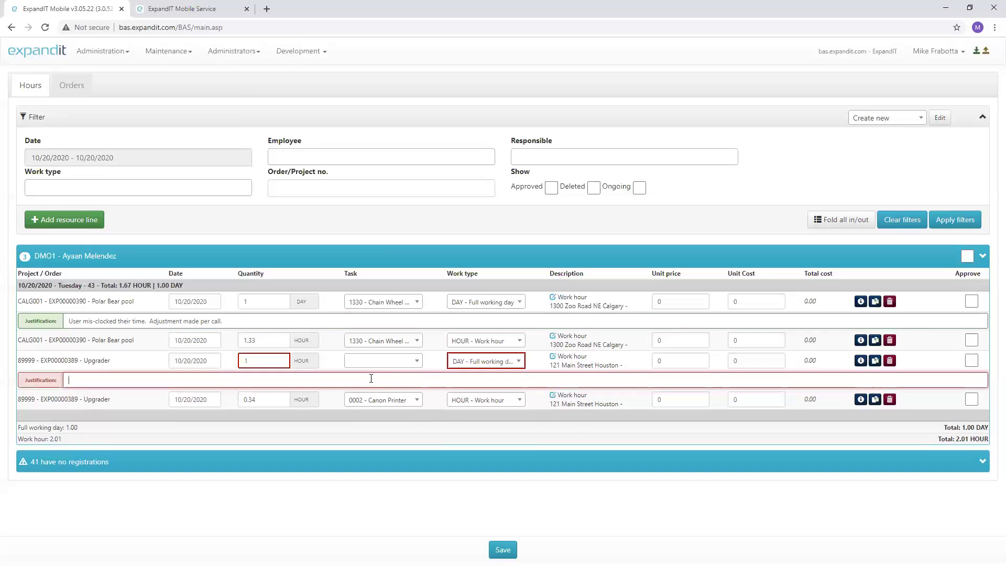
text(Use)
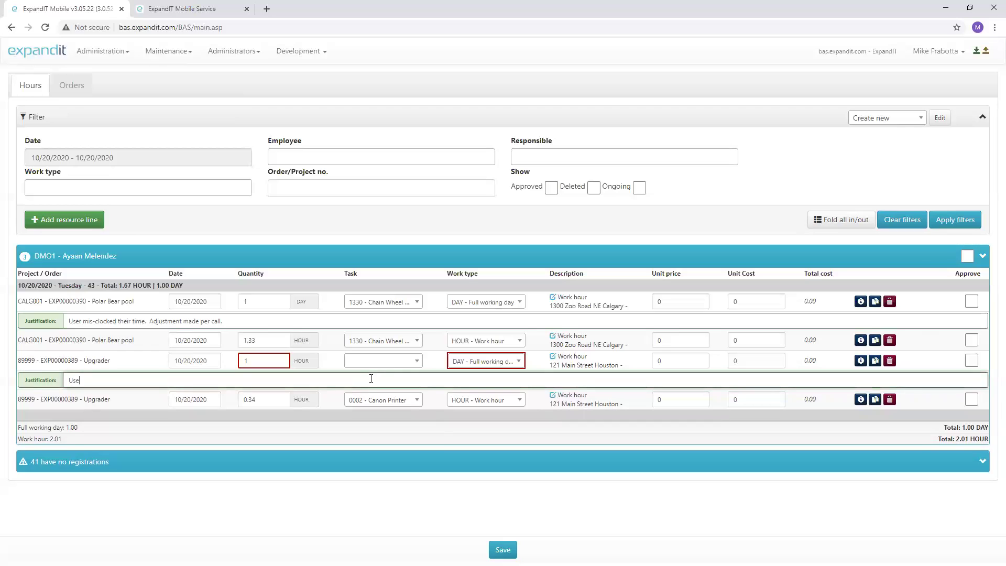
text(r didn't clock day.)
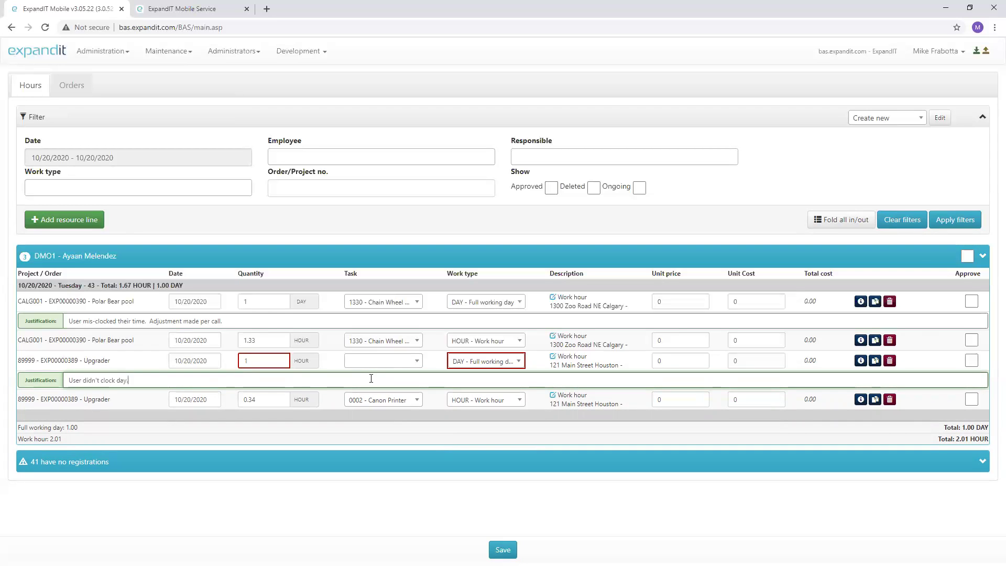
text(  Added per call.)
Assign the task 0002 - Canon Printer to the duplicated Upgrader line and save the hours
click(409, 360)
click(393, 406)
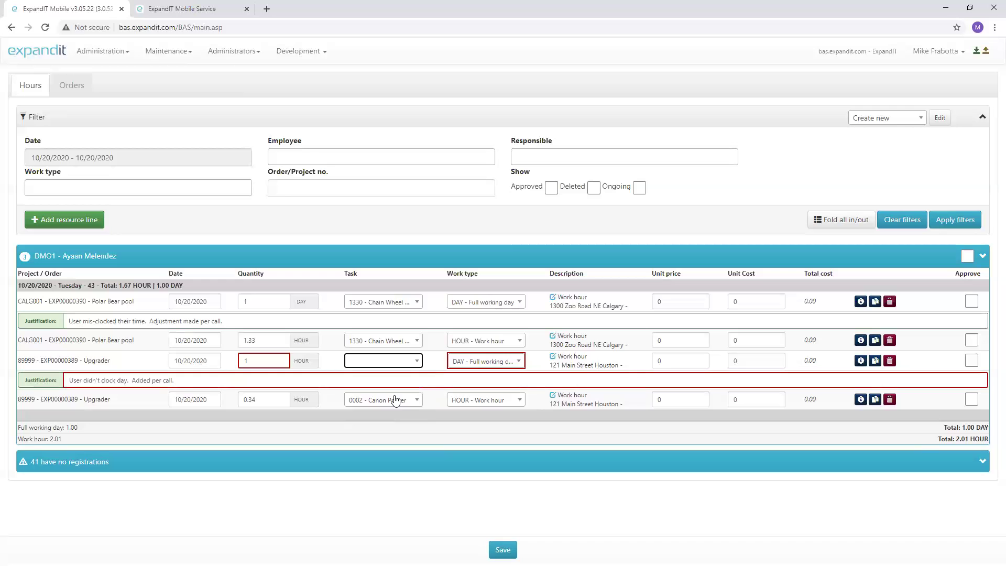
click(502, 549)
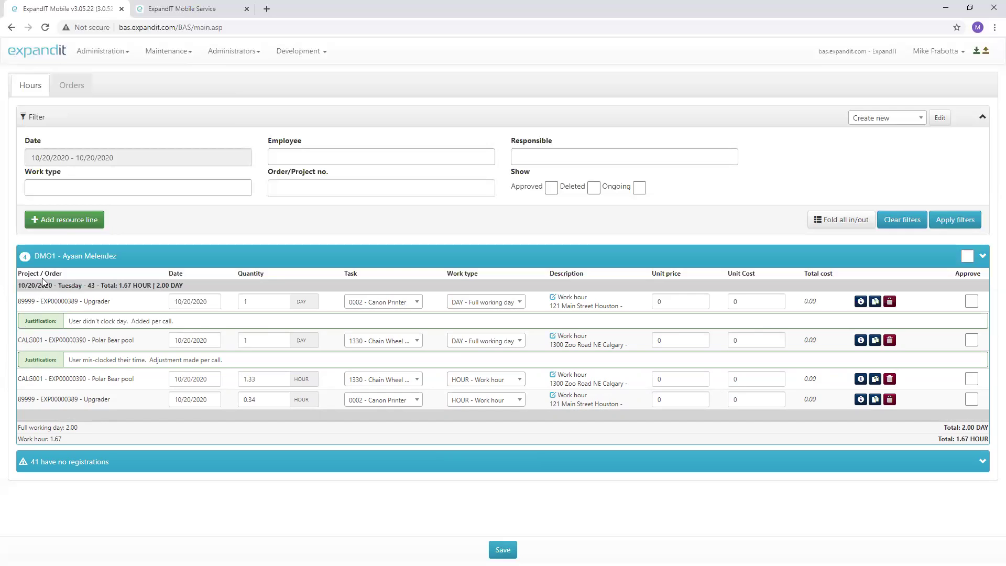
Start a new resource line for 89999 - Upgrader and look for a task to assign
click(67, 225)
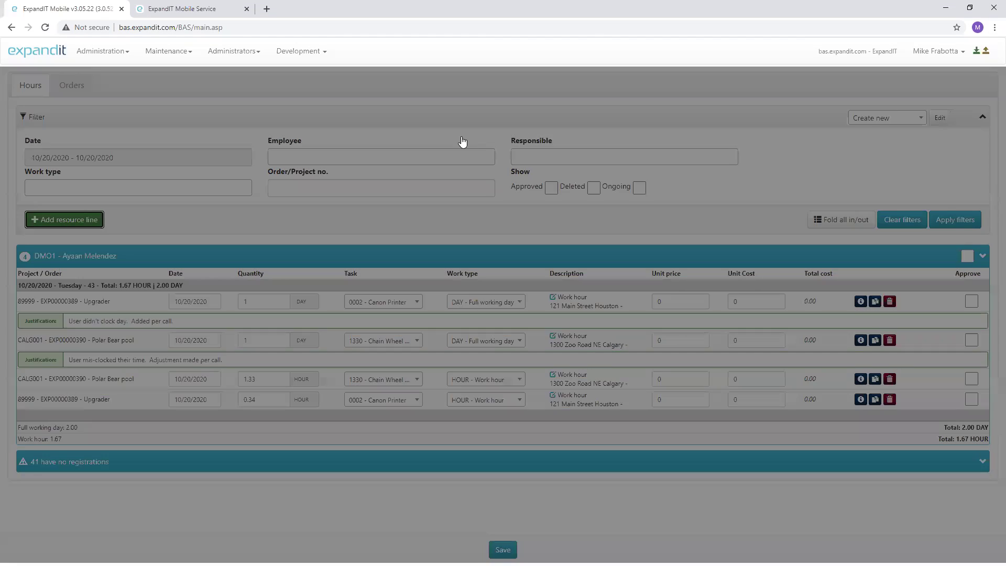
click(544, 141)
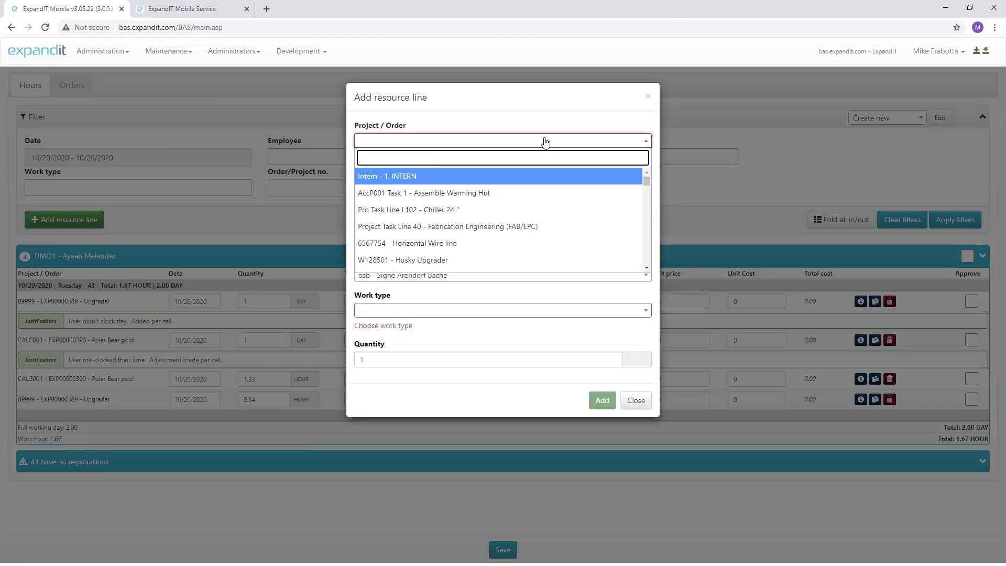
text(up)
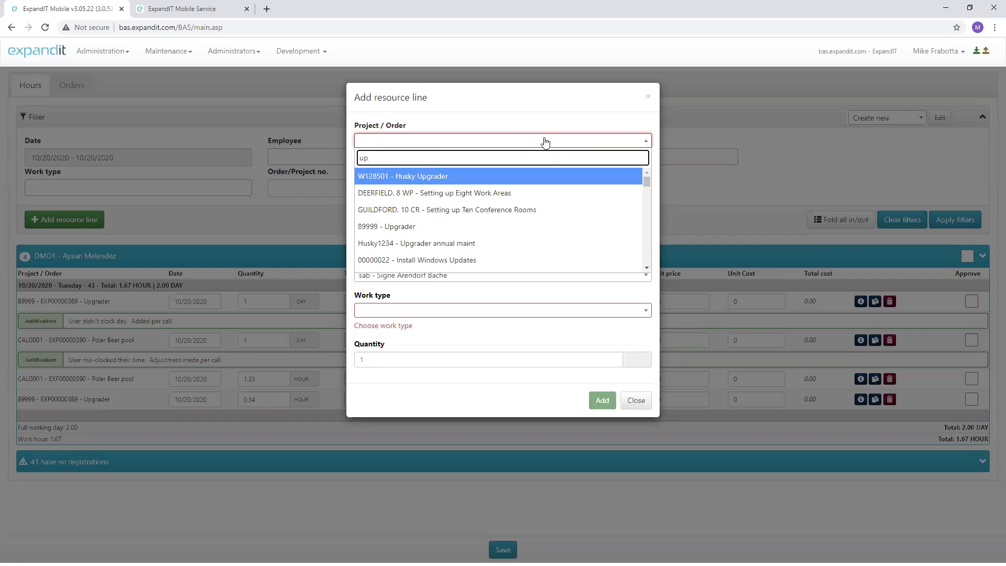
click(398, 225)
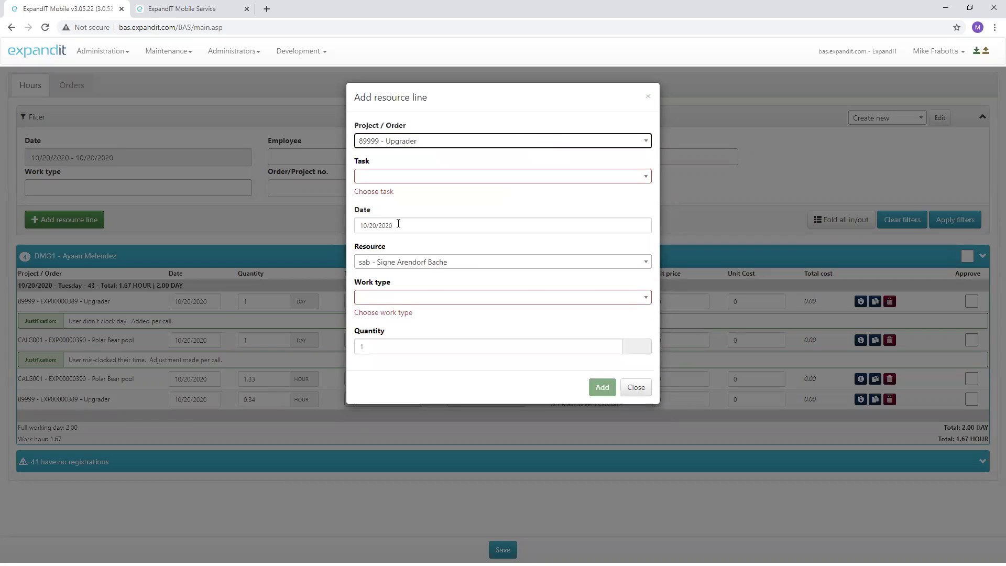
click(413, 177)
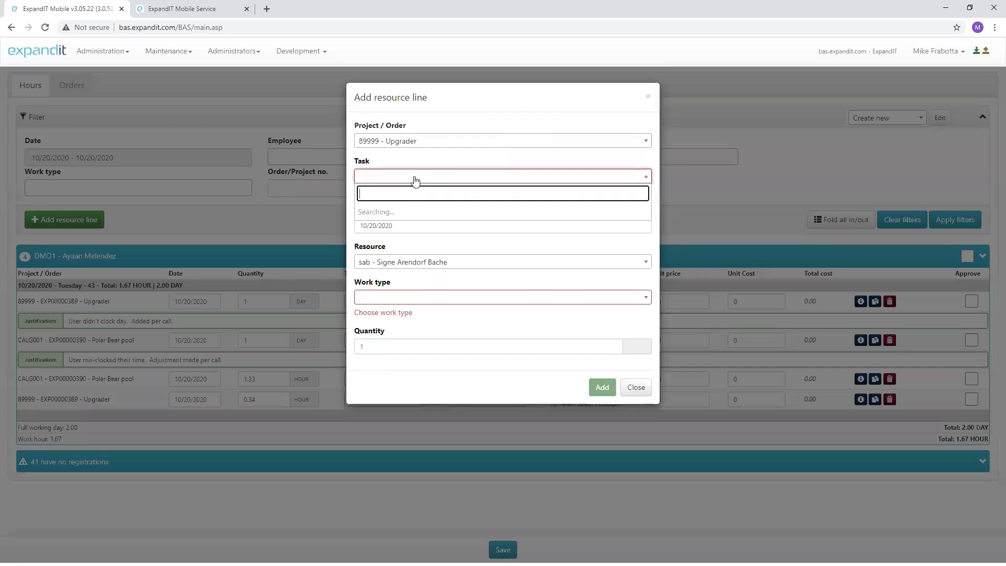
click(415, 176)
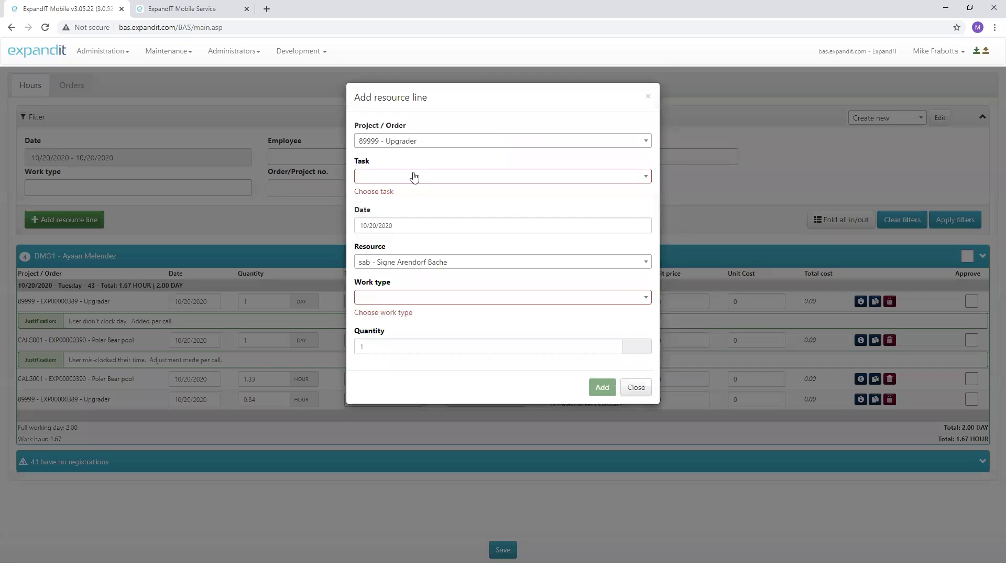
Change the new resource line's order to Polar Bear pool and choose the task 1330 - Chain Wheel Back
click(422, 143)
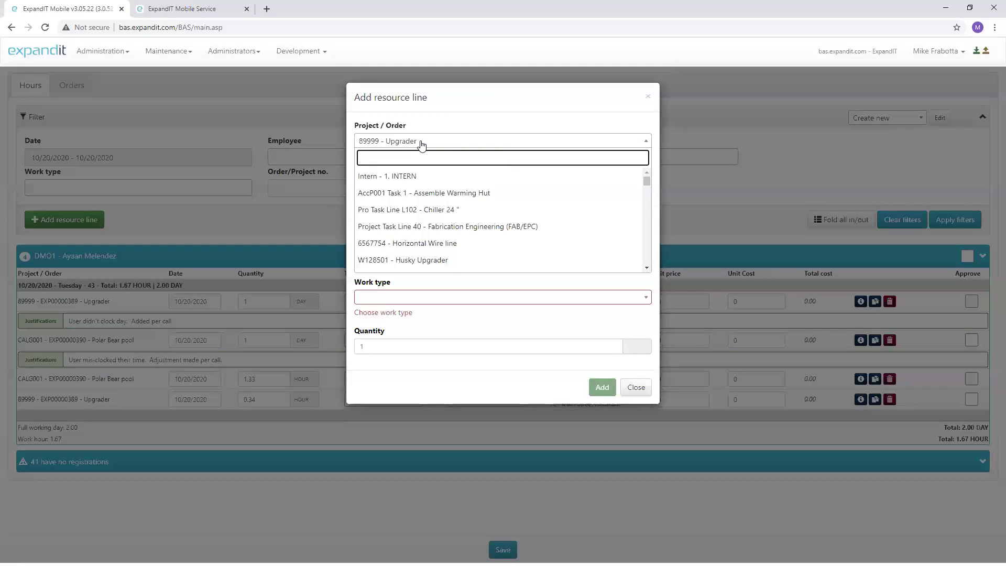
text(0)
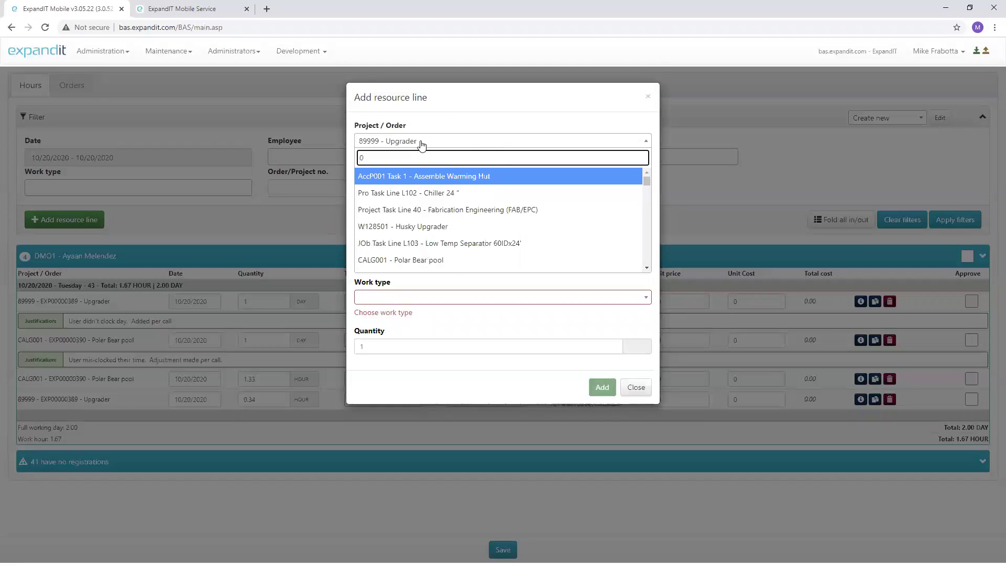
text(390)
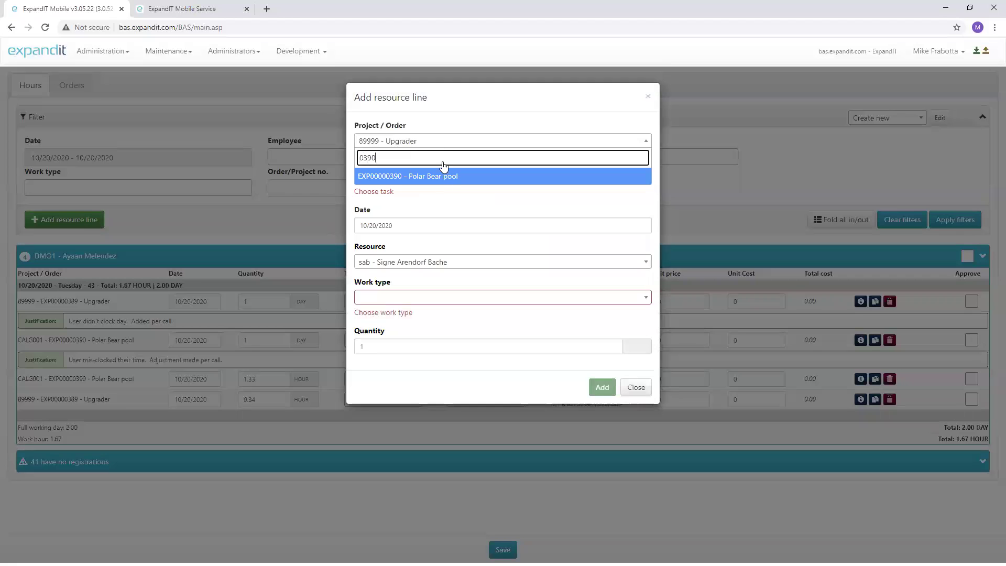
click(445, 167)
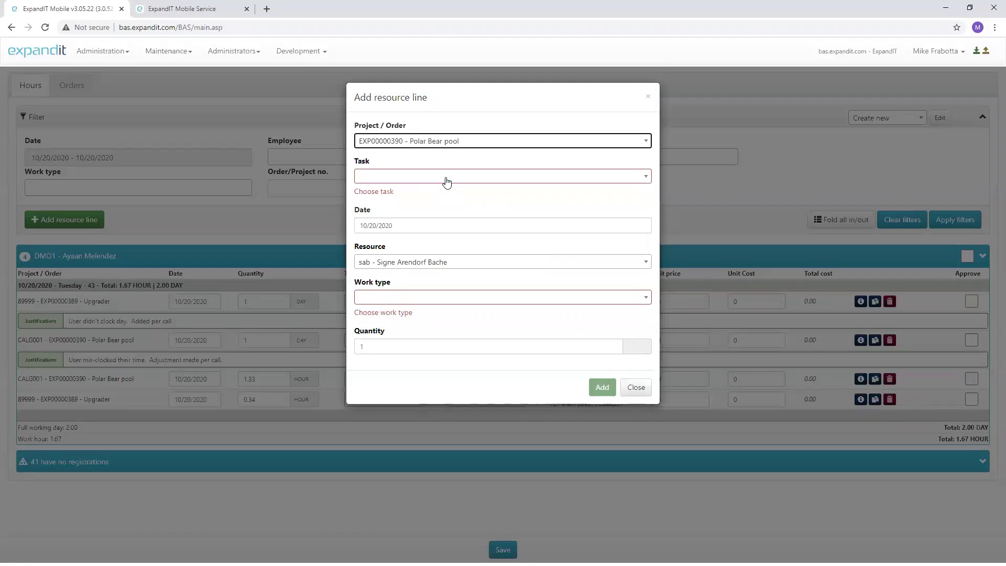
click(409, 176)
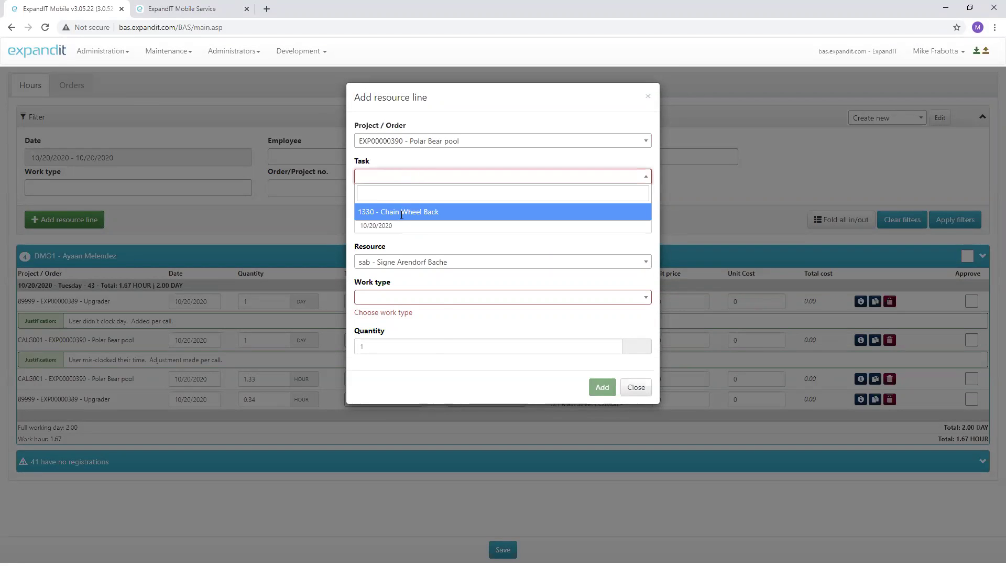
click(402, 210)
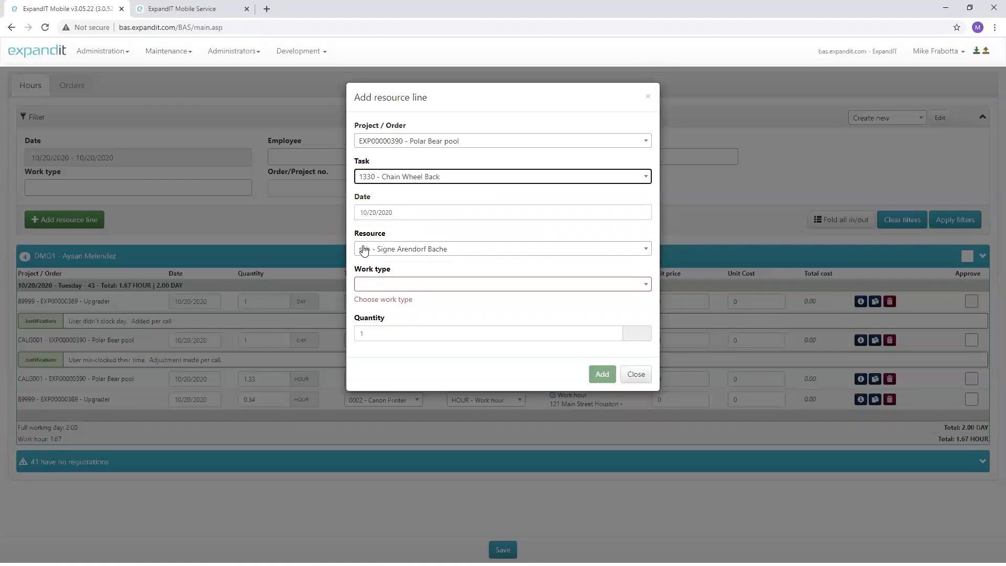
Set the resource to DMO1 and the work type to DAY - Full working day, and close the form without adding the line
click(473, 254)
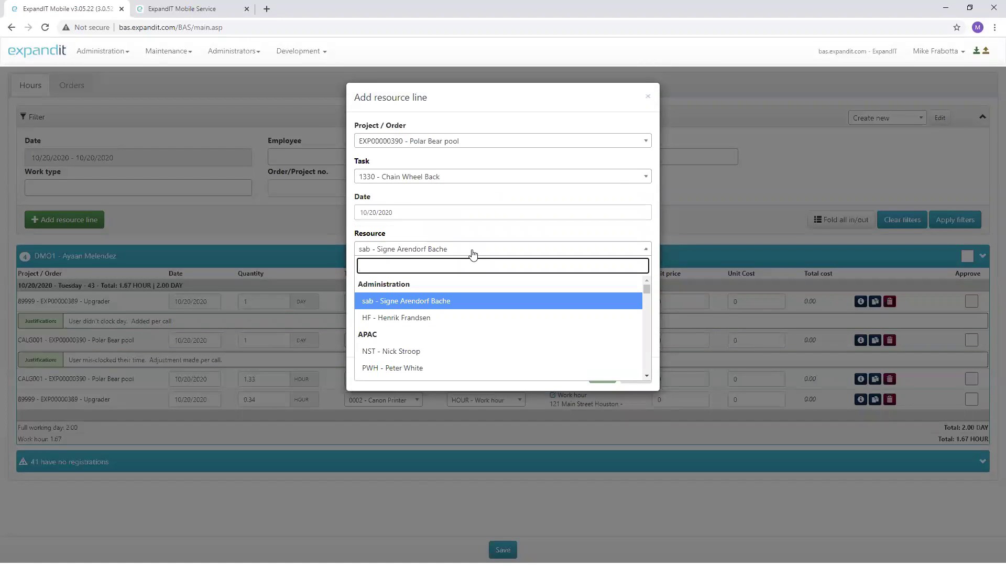
text(mele)
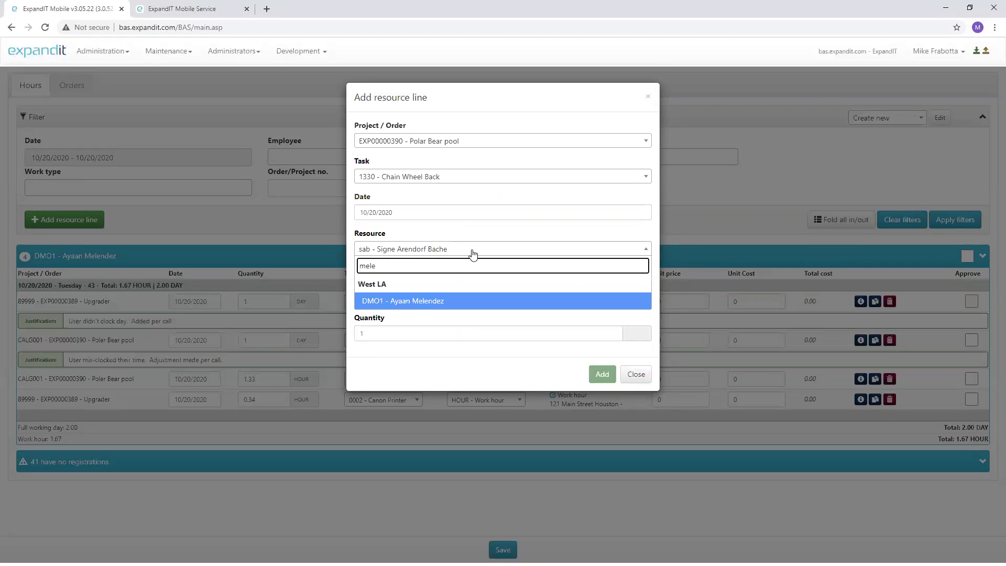
click(470, 298)
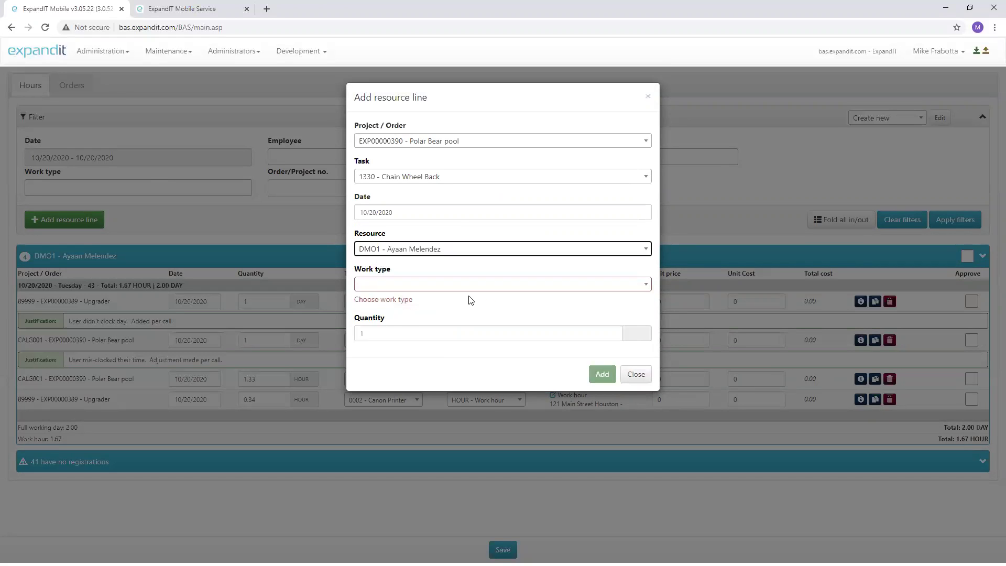
click(471, 291)
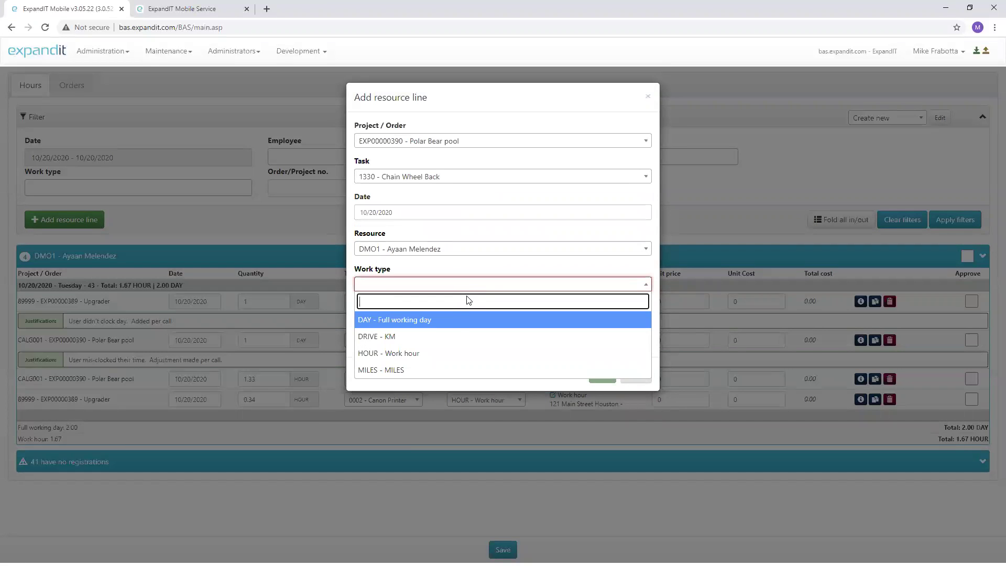
click(450, 319)
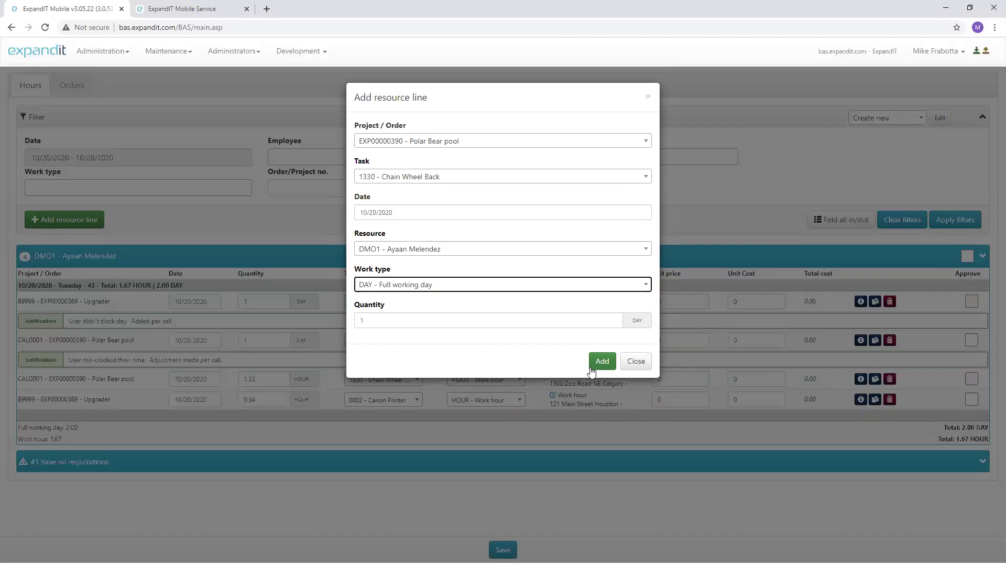
click(643, 365)
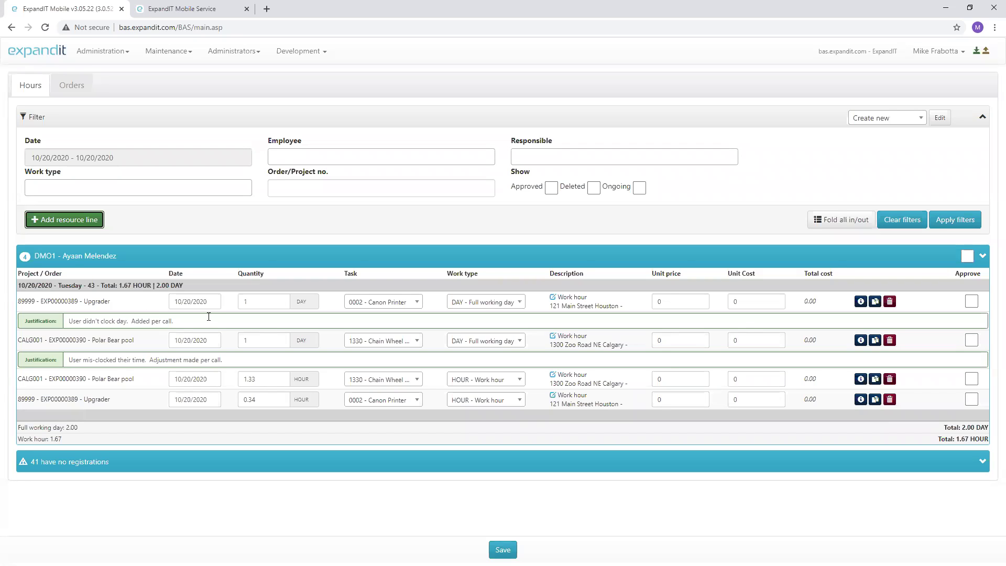
Delete the full-day 89999 - Upgrader line, appending "Then deleted." to its justification
click(890, 301)
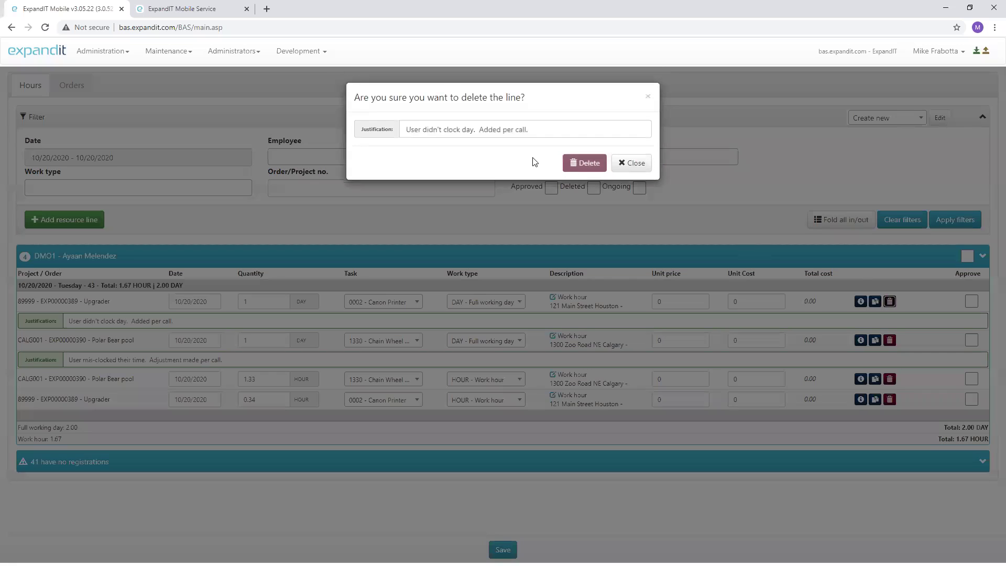
click(573, 124)
text(Then deleted/)
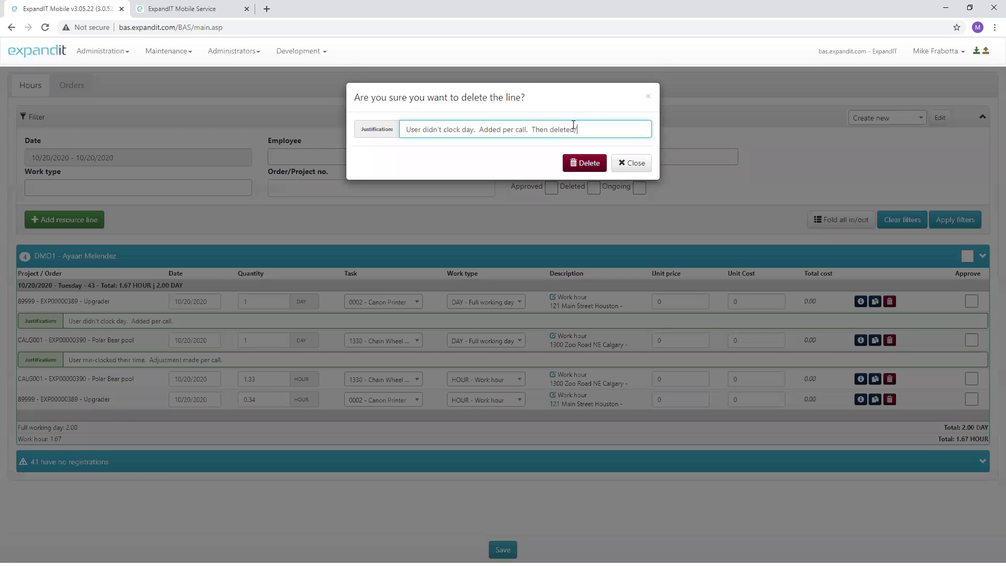
text(:)
click(582, 163)
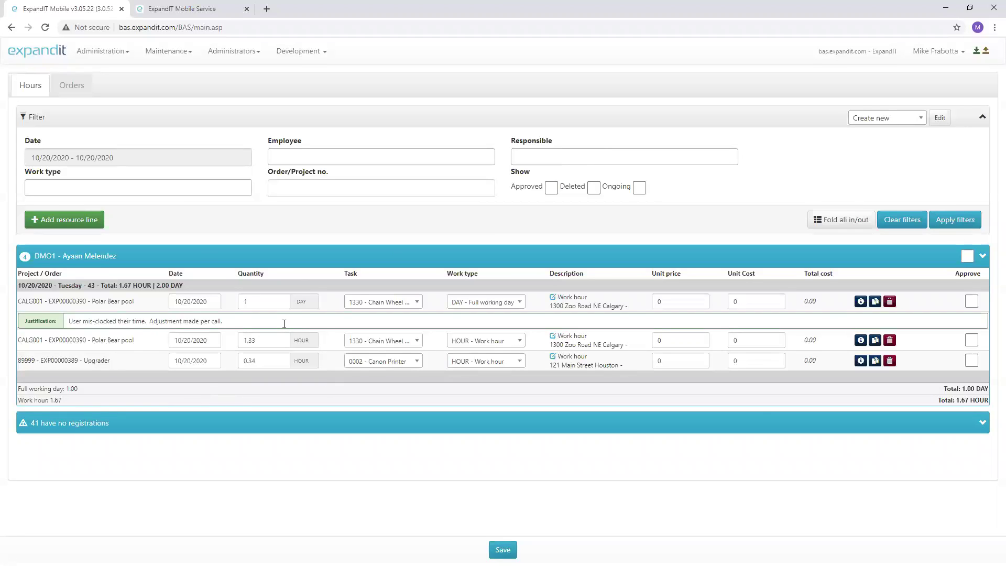
Filter the hours to include approved and deleted registrations
click(552, 188)
click(596, 189)
click(955, 220)
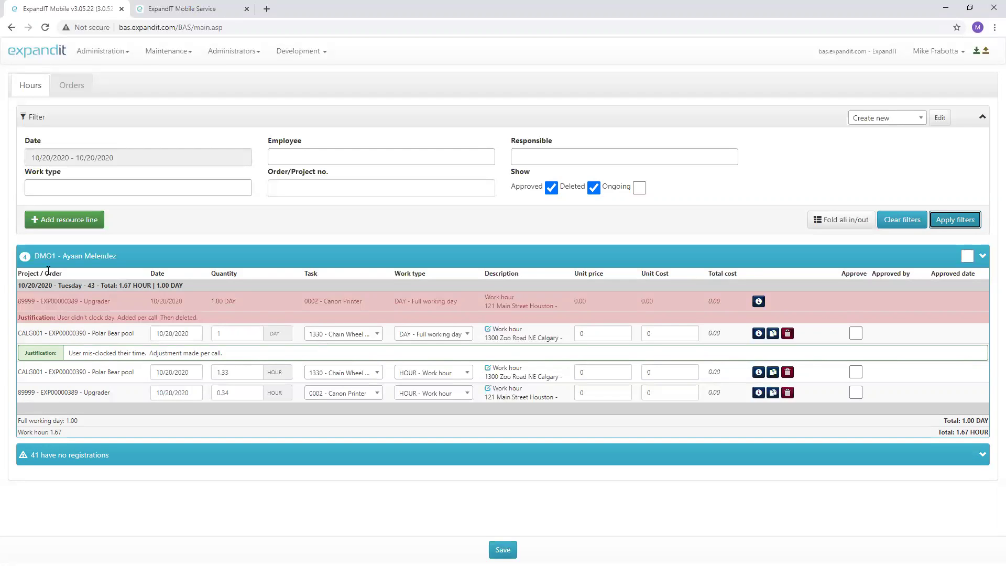
Filter the hours to include ongoing registrations while leaving out approved and deleted ones
click(551, 188)
click(593, 188)
click(639, 188)
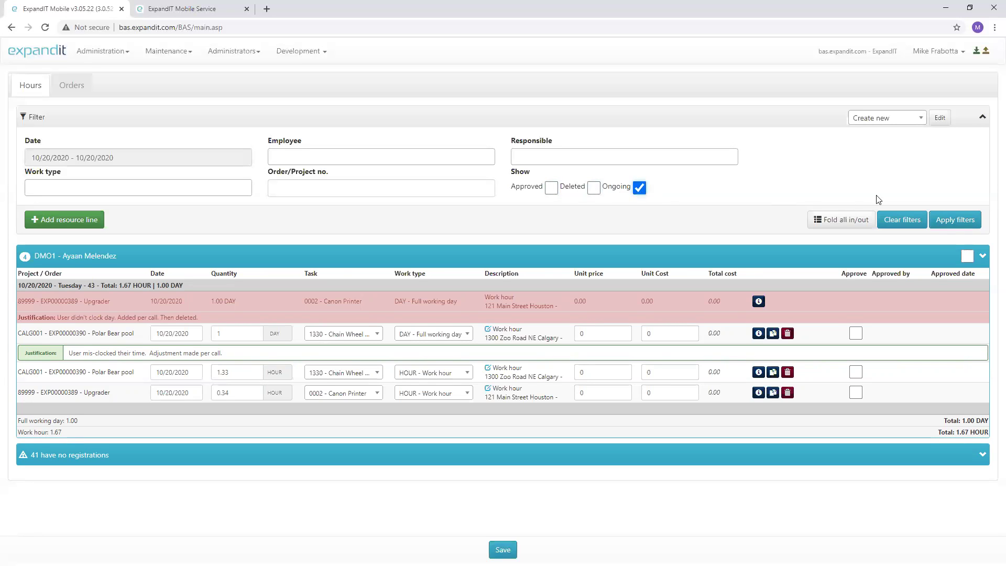
click(952, 221)
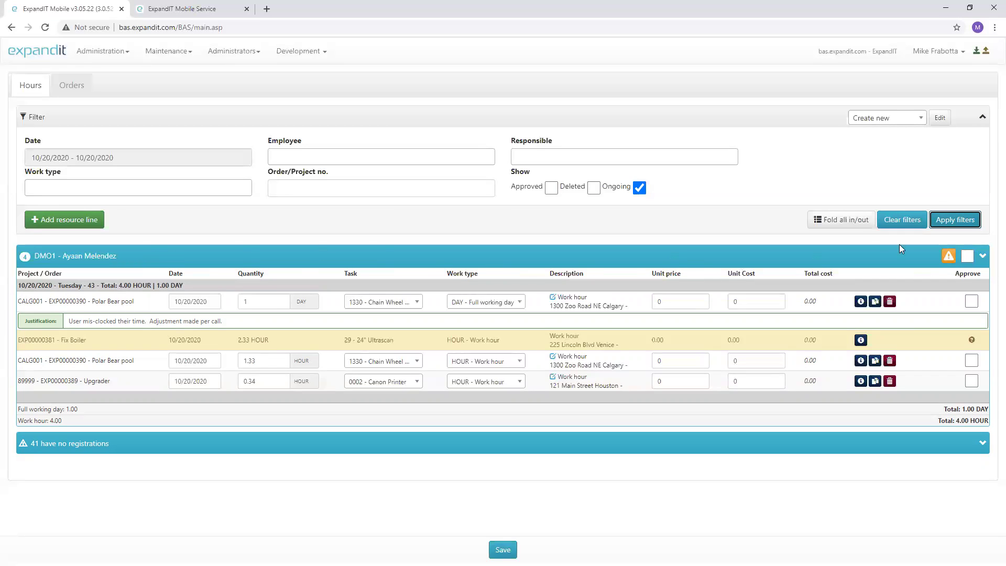
Collapse the DMO1 employee group, try marking all its hours for approval, and clear the mark after expanding it
mouse_move(954, 260)
click(383, 257)
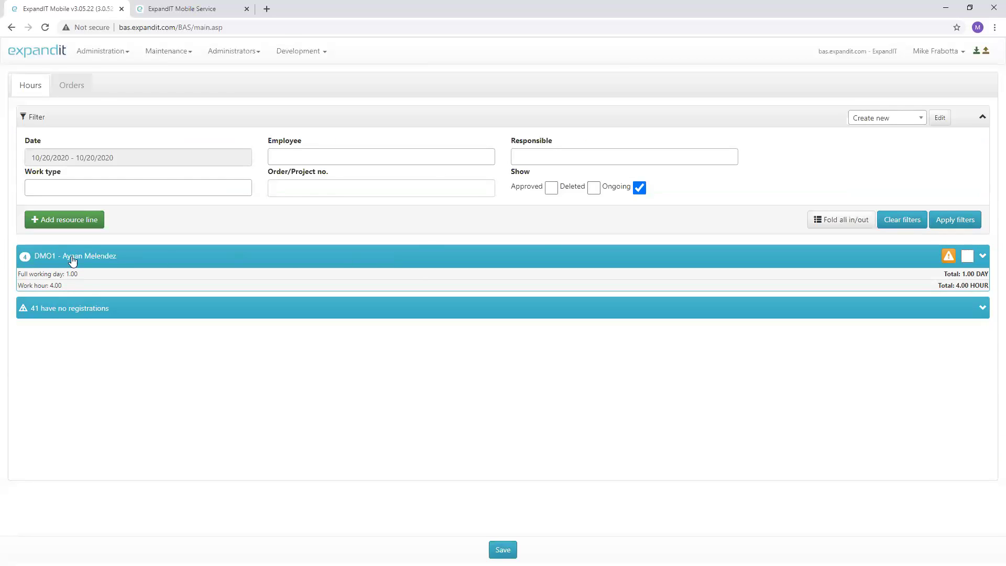
click(968, 257)
mouse_move(946, 261)
click(413, 258)
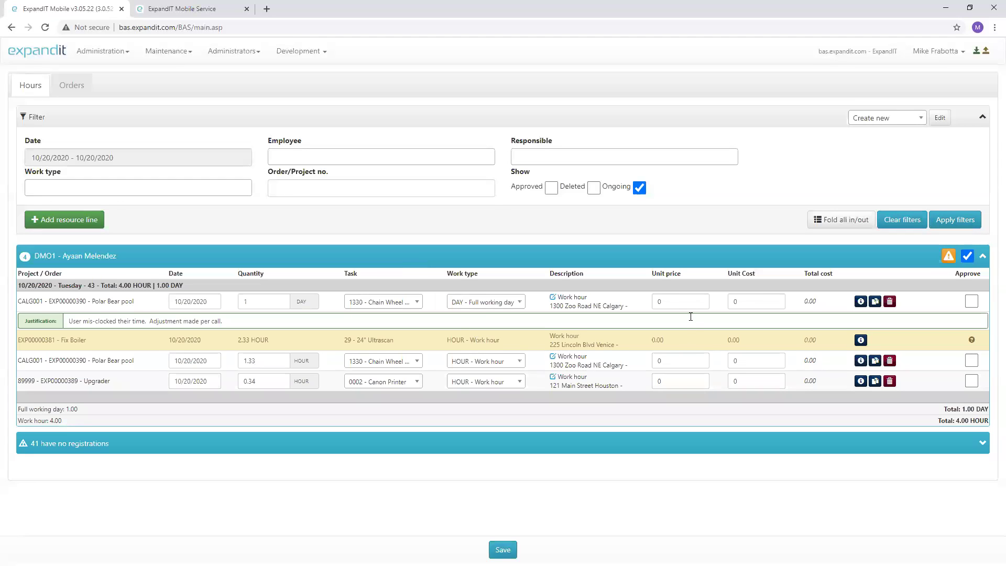
click(968, 258)
Switch to ExpandIT Mobile Service and review the employee's week sheet, including the details for Tuesday Oct 20, 2020
click(190, 16)
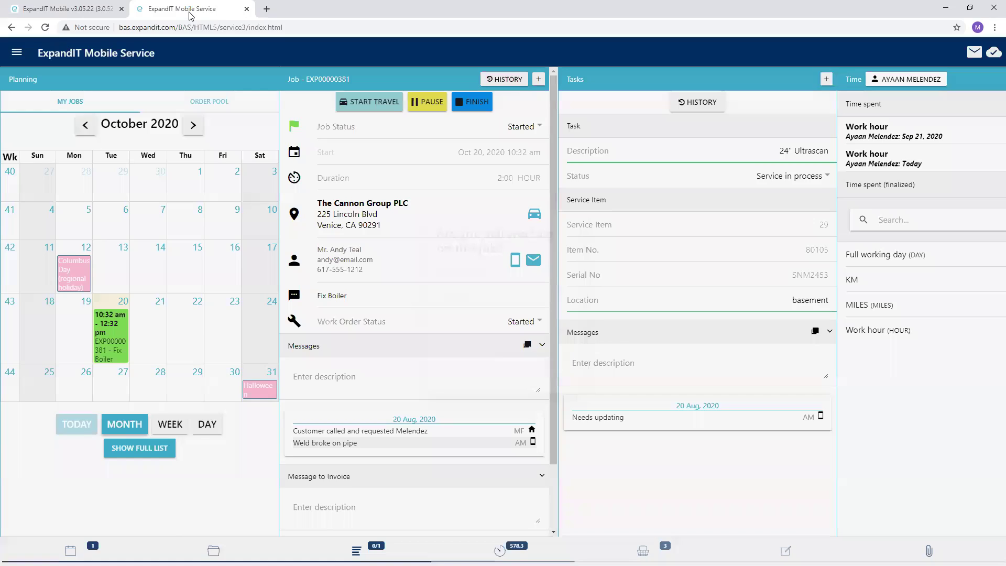
click(517, 350)
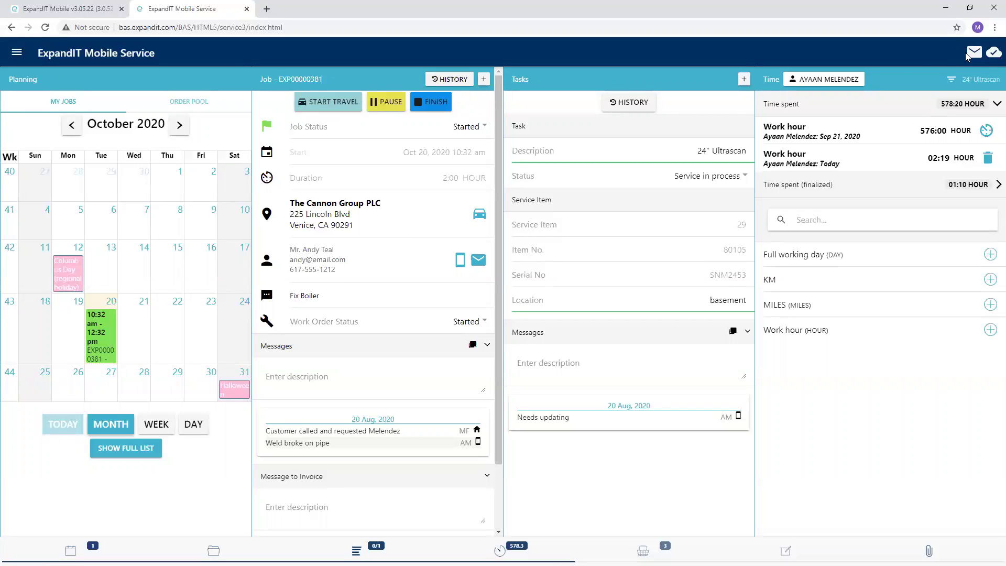
click(15, 54)
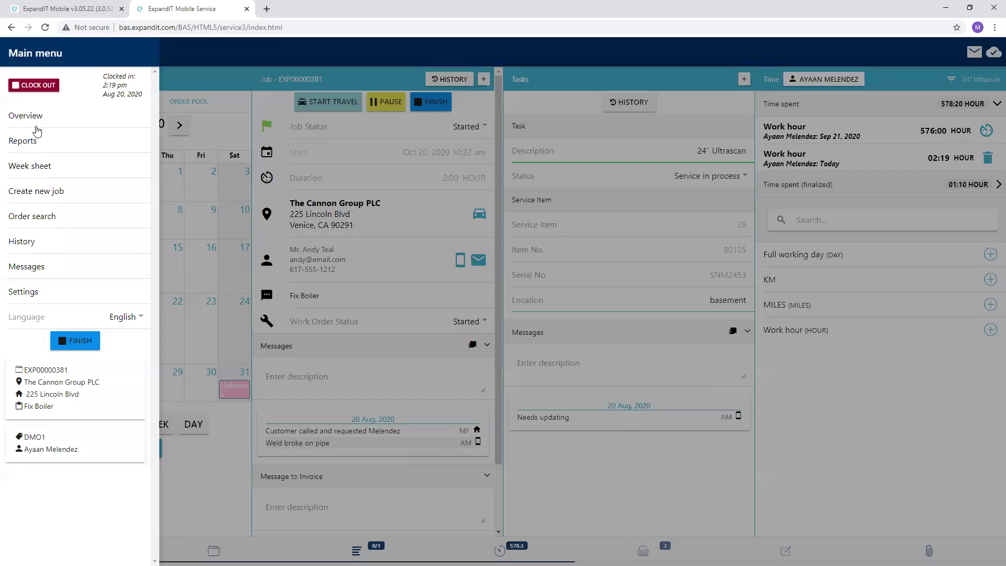
click(37, 166)
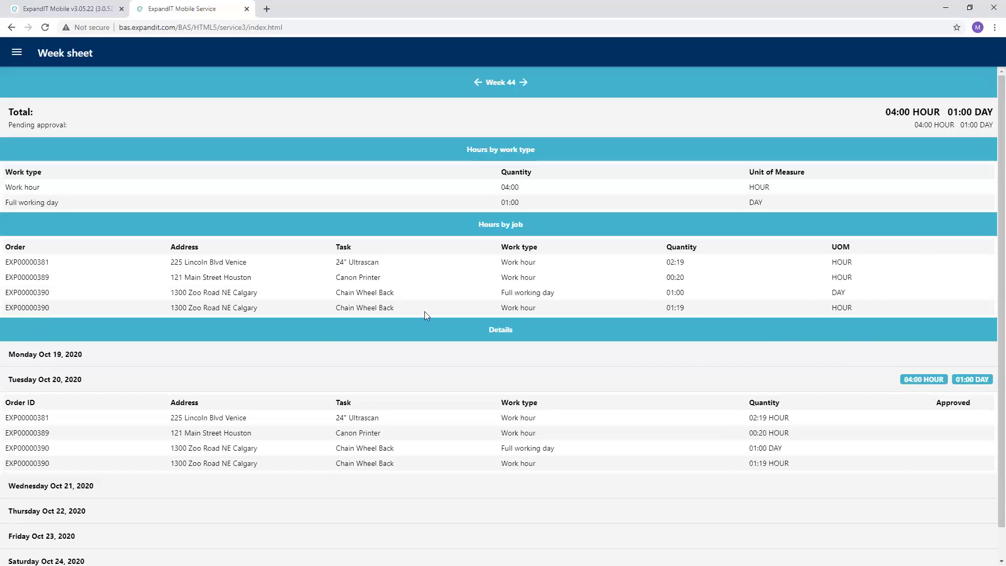
scroll(374, 316, down, 1)
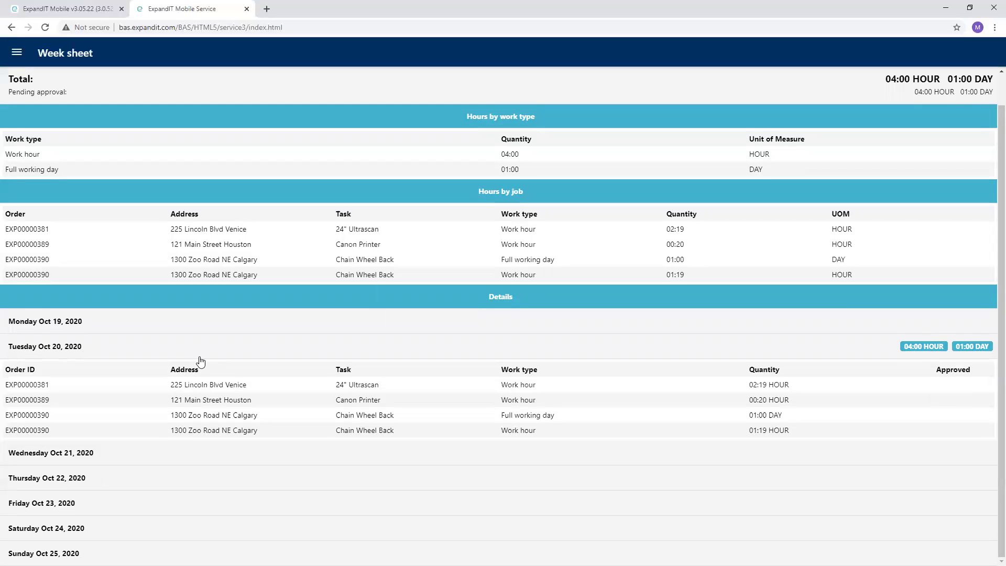
Switch back to the ExpandIT Mobile Hours page, approve the 89999 - Upgrader work hour line and save
click(42, 12)
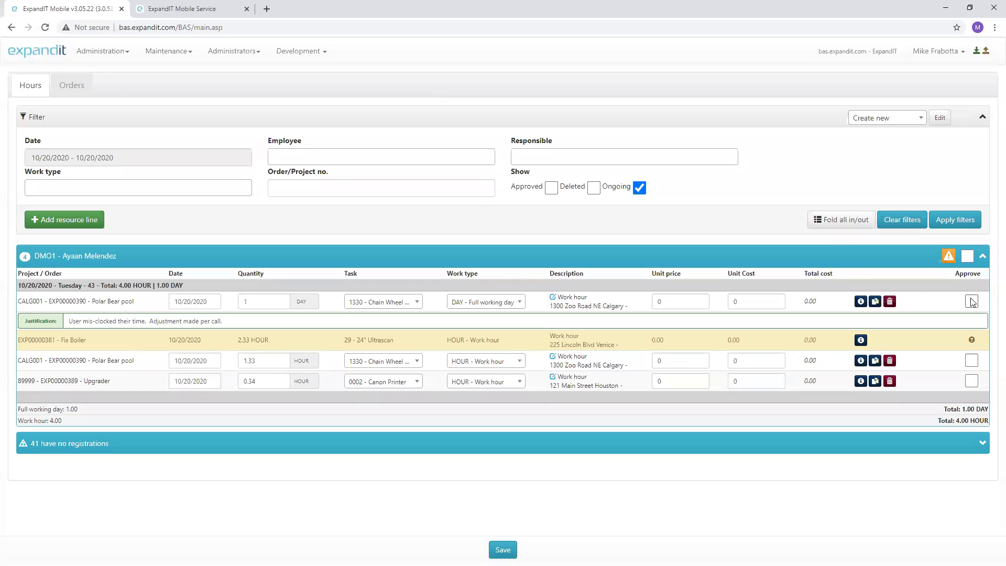
click(971, 381)
click(503, 549)
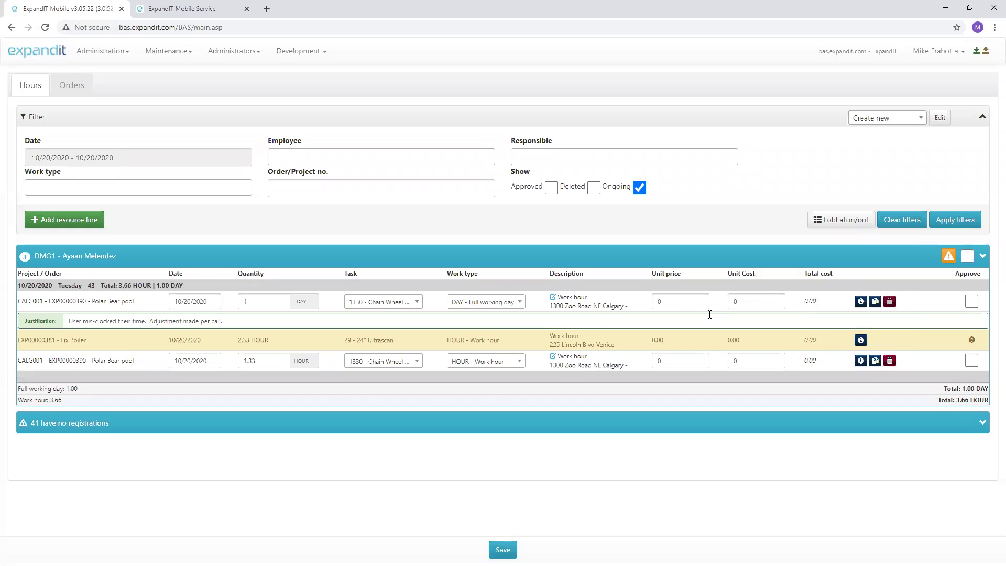
Include approved registrations in the filtered hours alongside the ongoing ones
click(551, 188)
click(956, 220)
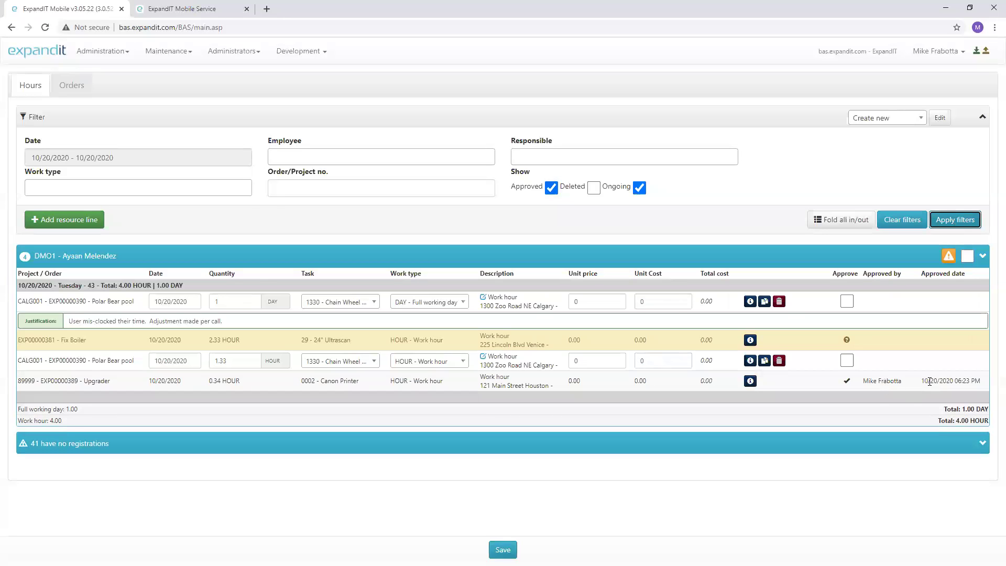
Switch to ExpandIT Mobile Service, reload the week sheet to check the approved registration, and read the employee's messages
click(198, 11)
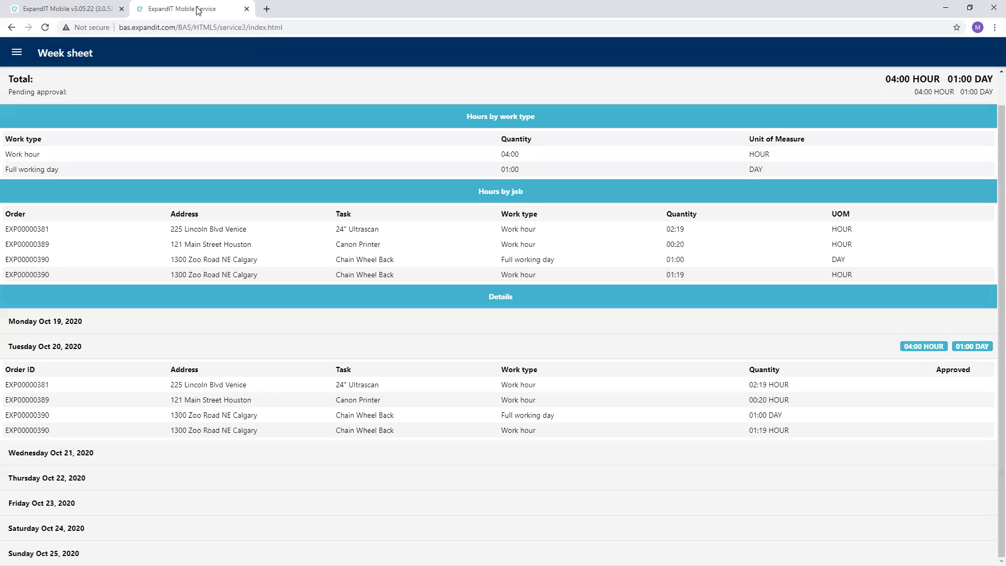
click(12, 58)
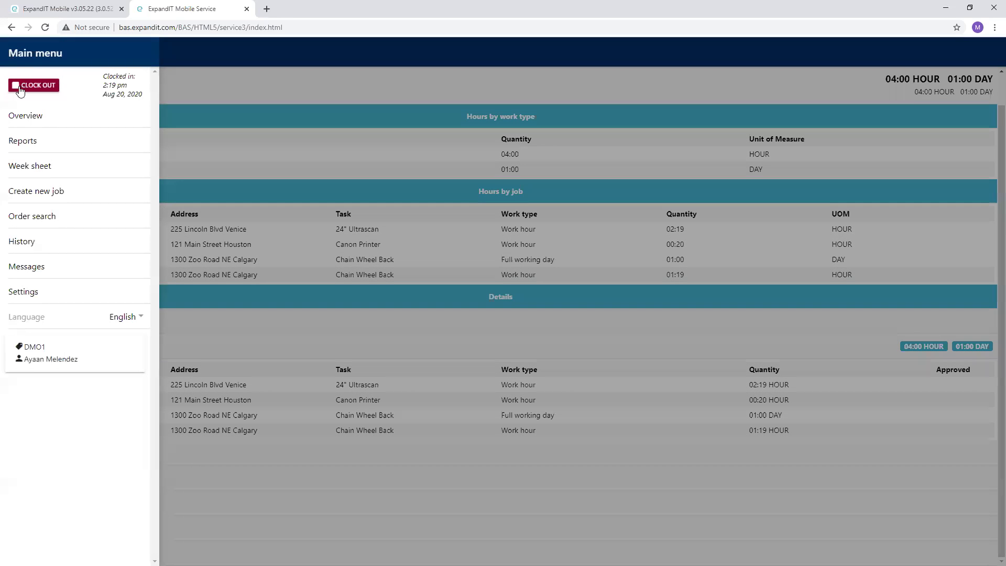
click(18, 114)
click(17, 54)
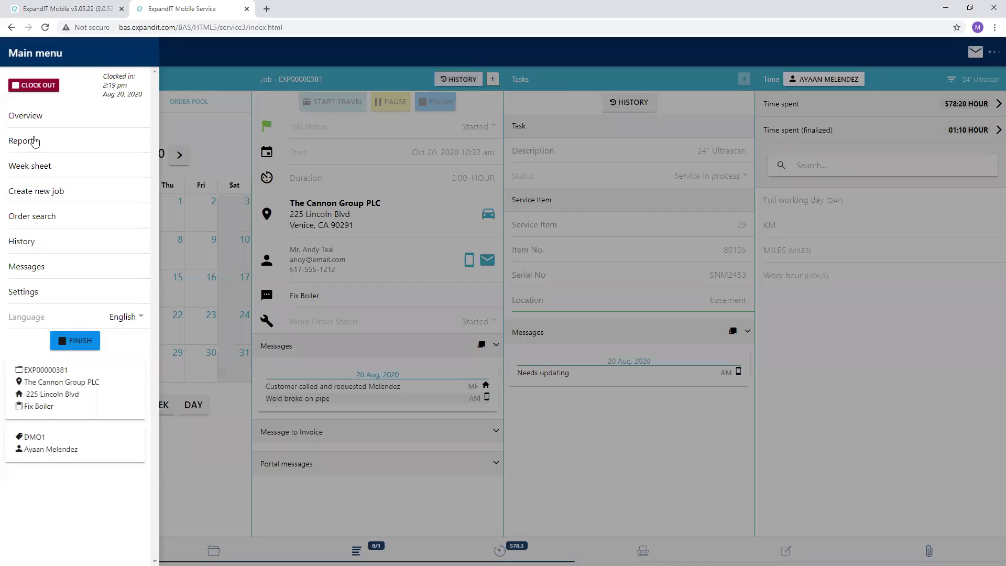
click(36, 164)
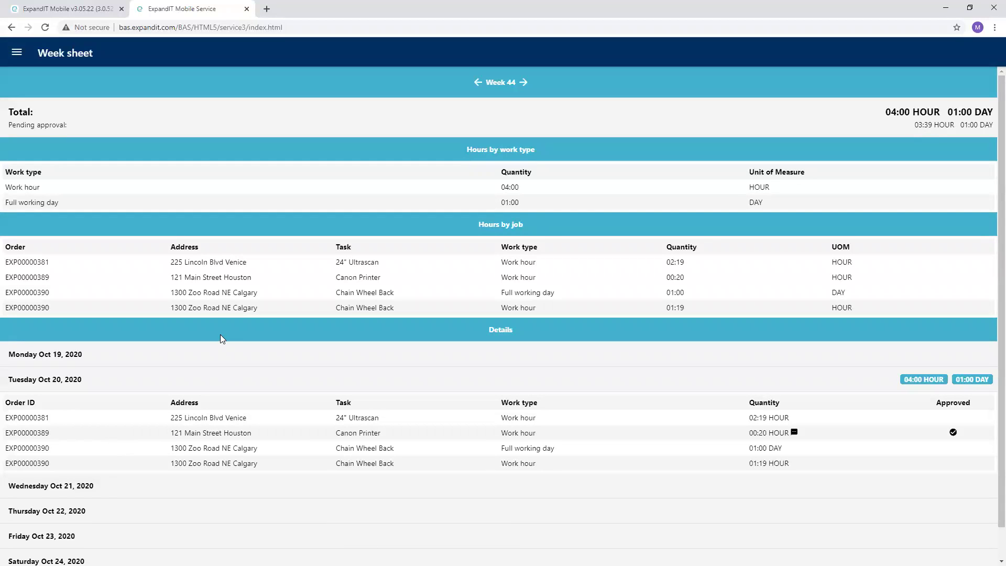
click(17, 54)
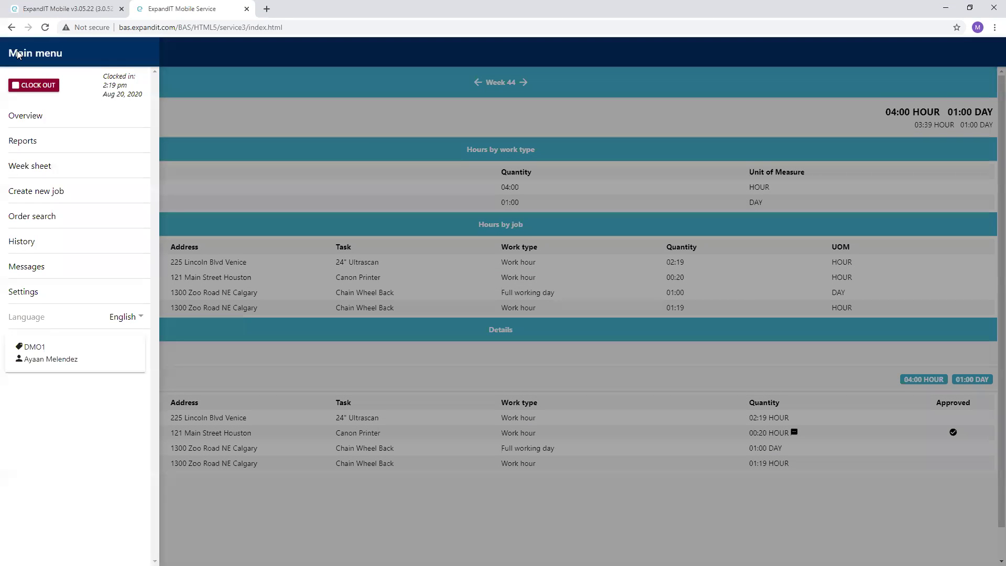
click(25, 267)
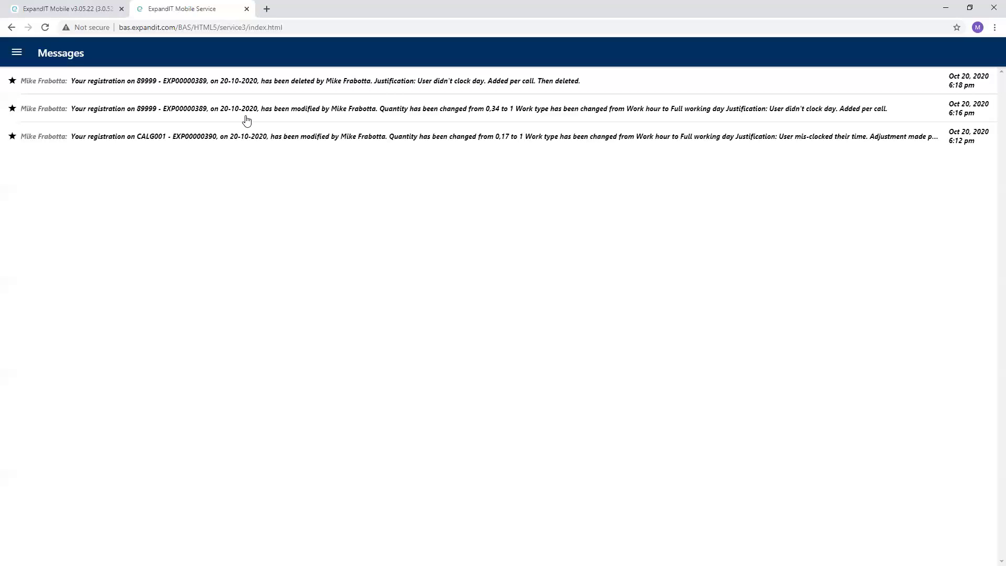
Switch back to the ExpandIT Mobile Hours page and mark all hours of the DMO1 employee group for approval
click(50, 10)
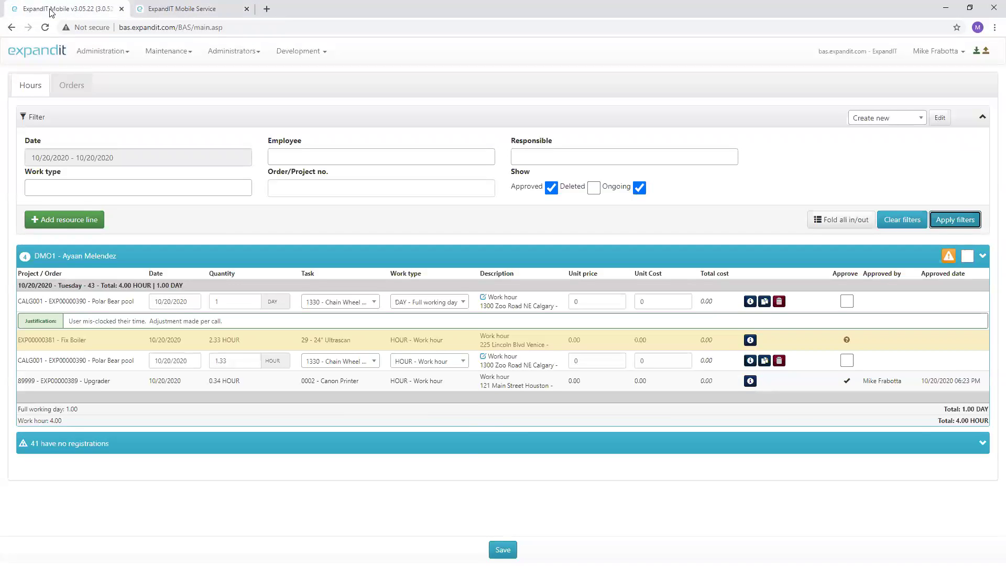
click(966, 256)
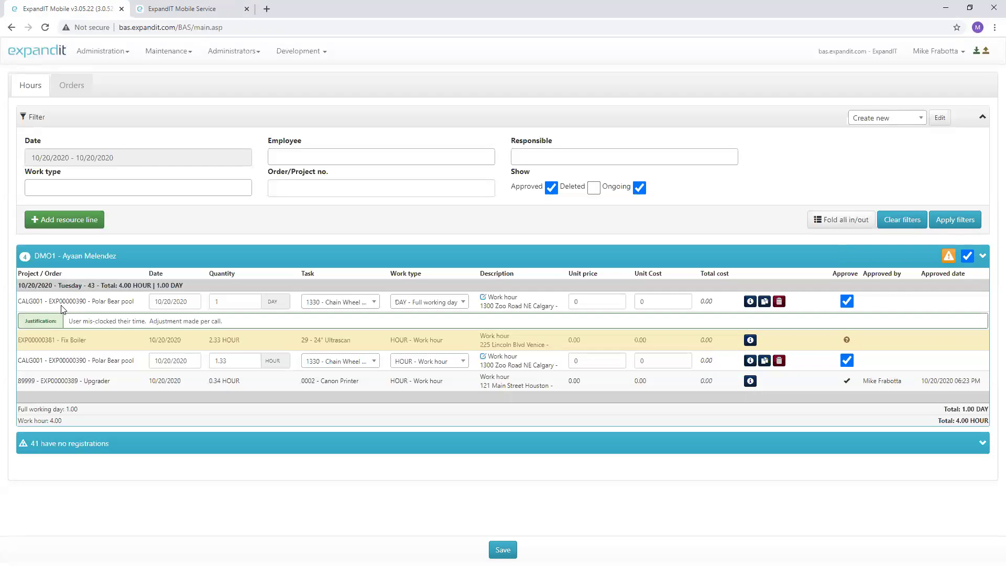
Open the Orders approval page and examine the search, department, responsible and order status filter options
click(68, 88)
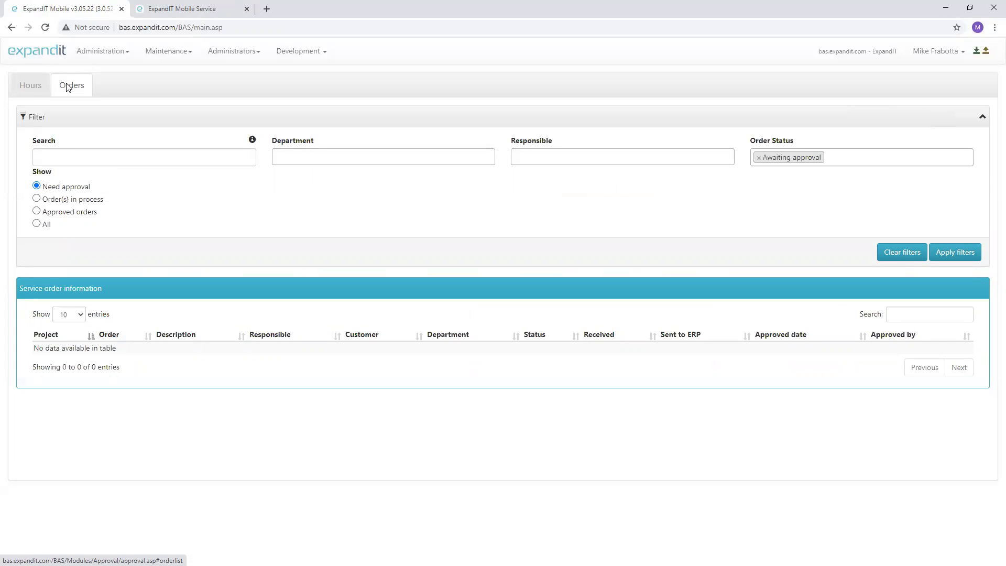
click(93, 159)
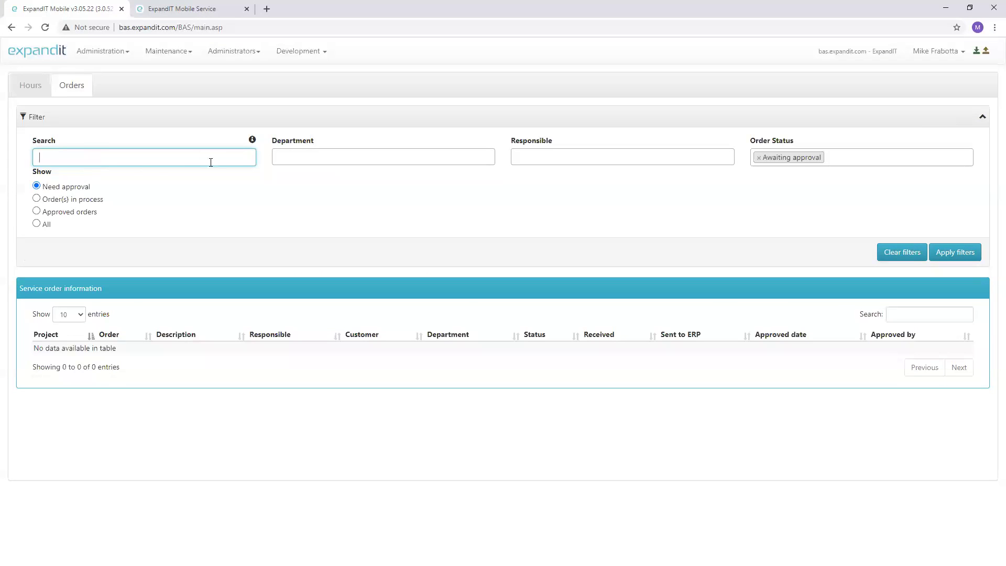
click(319, 160)
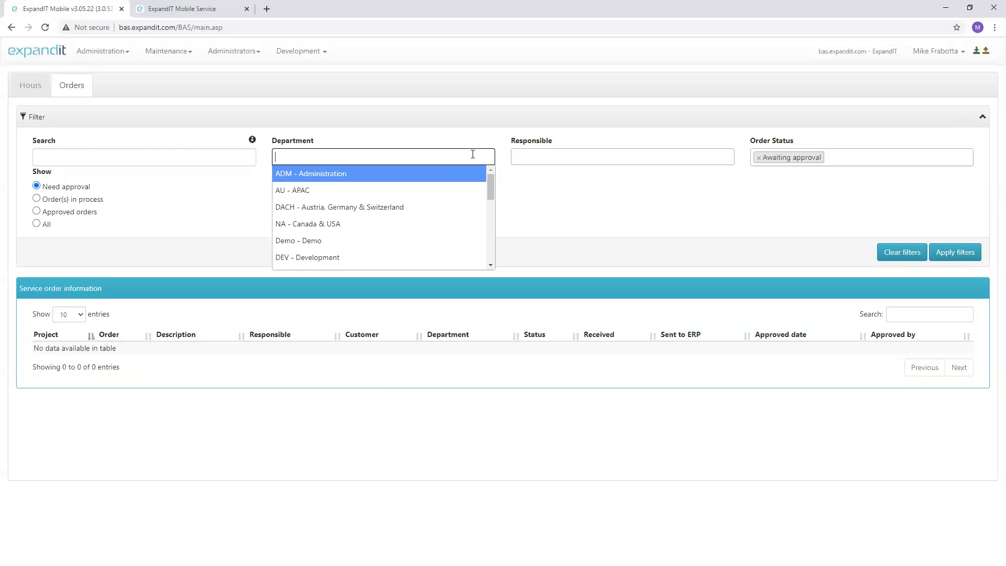
click(601, 153)
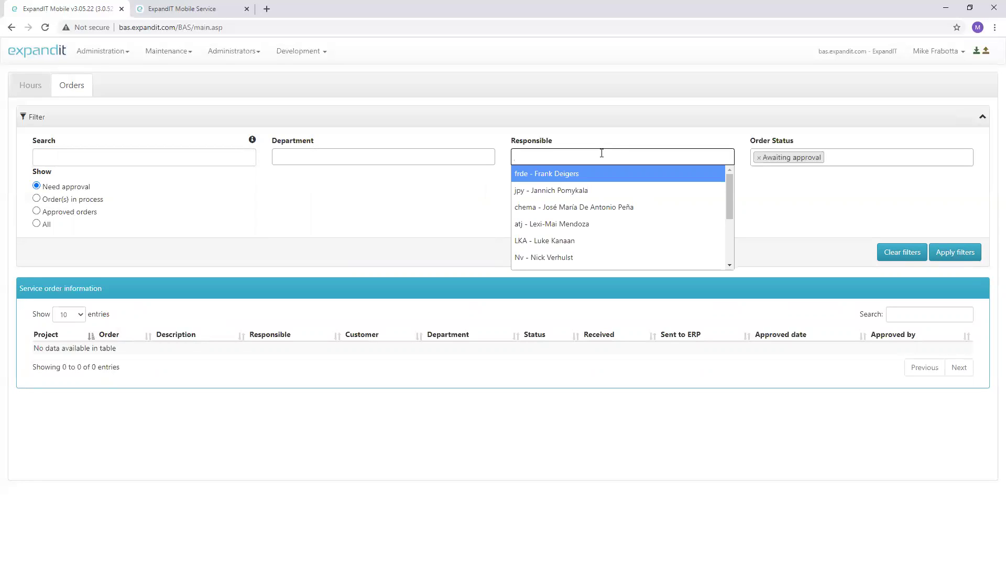
click(469, 197)
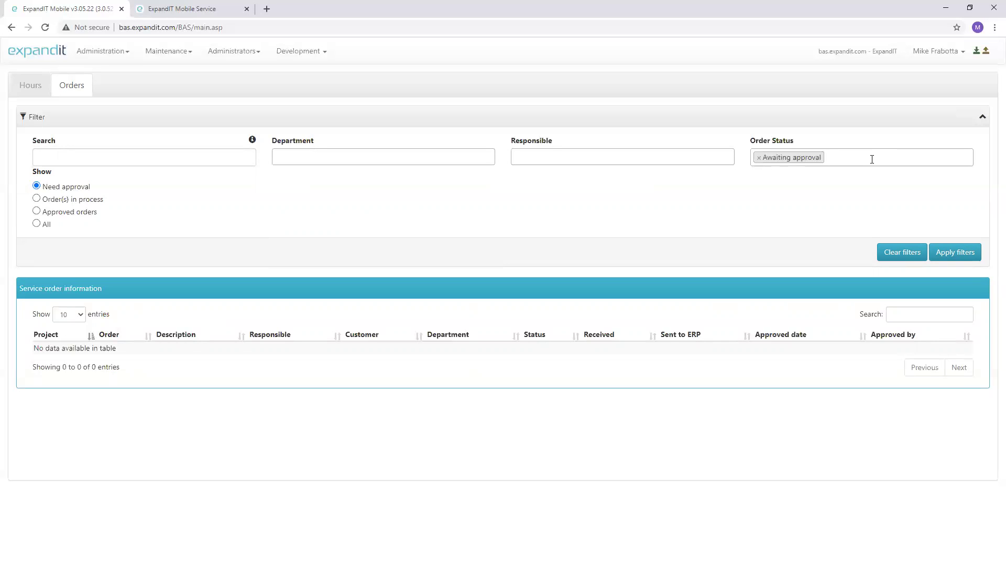
click(871, 159)
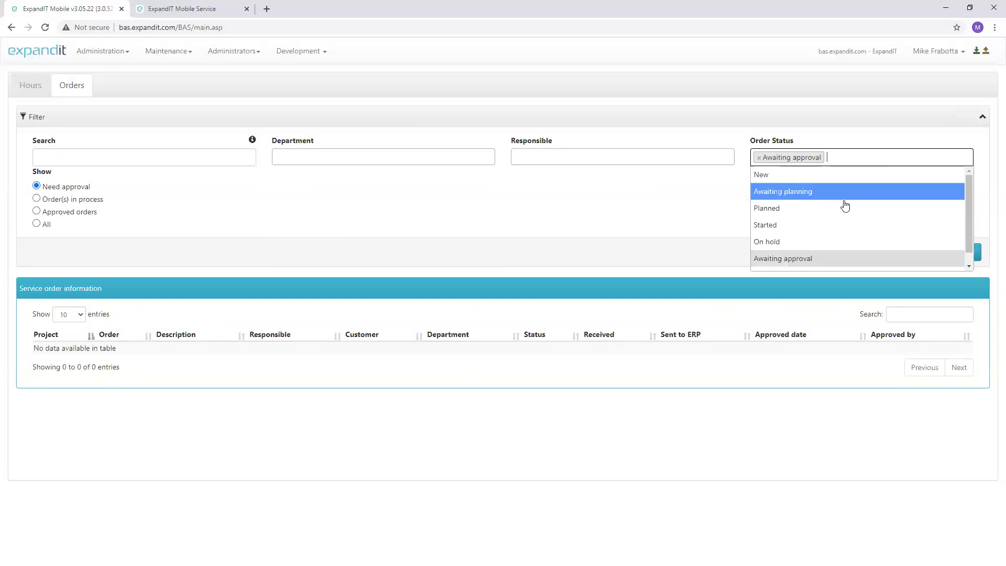
scroll(844, 205, down, 1)
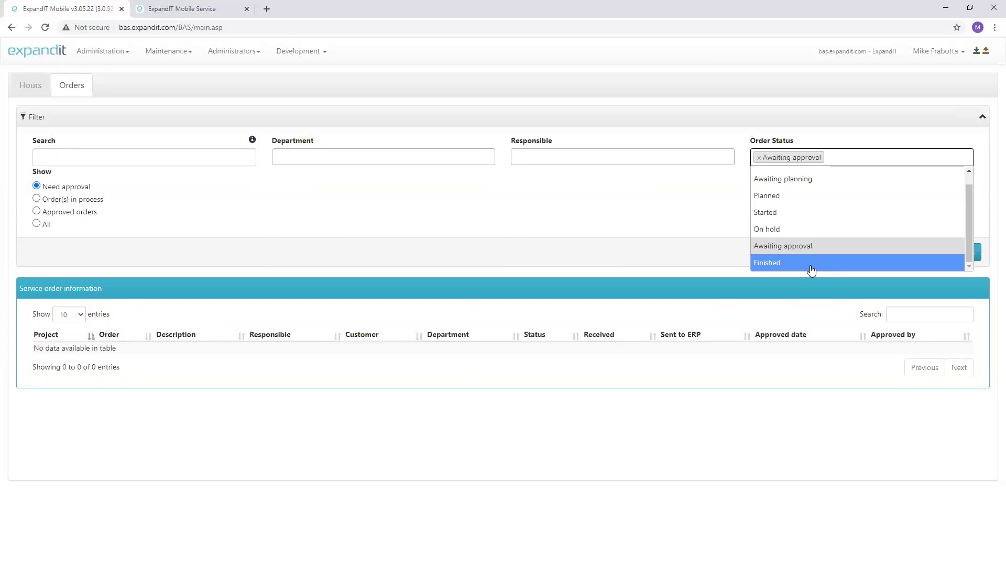
click(712, 219)
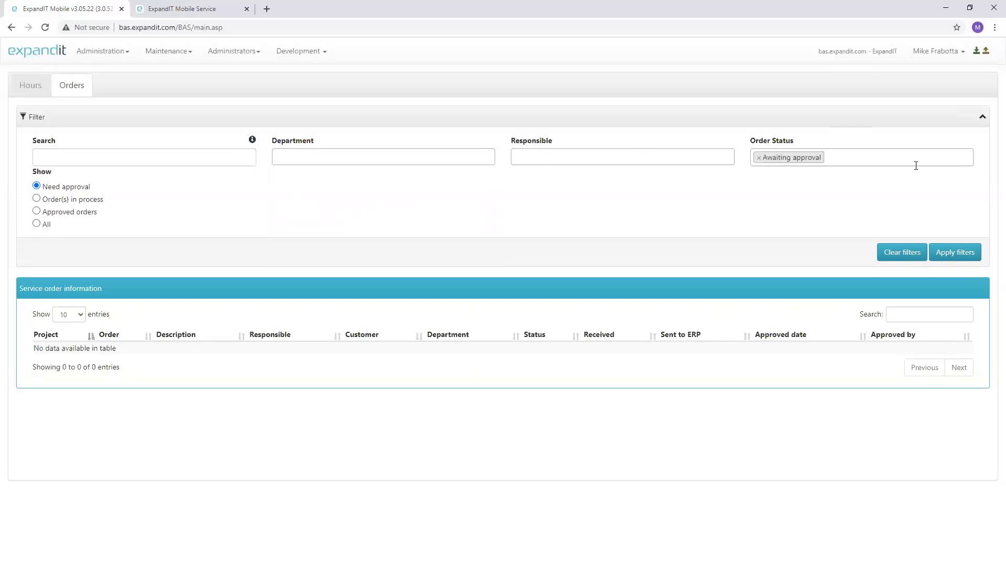
List the service orders awaiting approval and sort them by received date, newest first
click(953, 253)
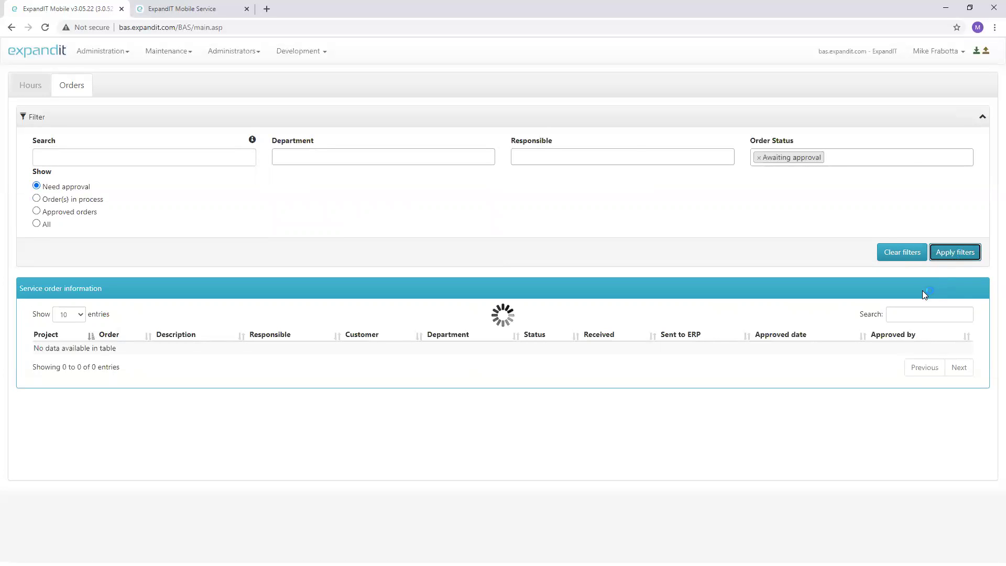
click(905, 340)
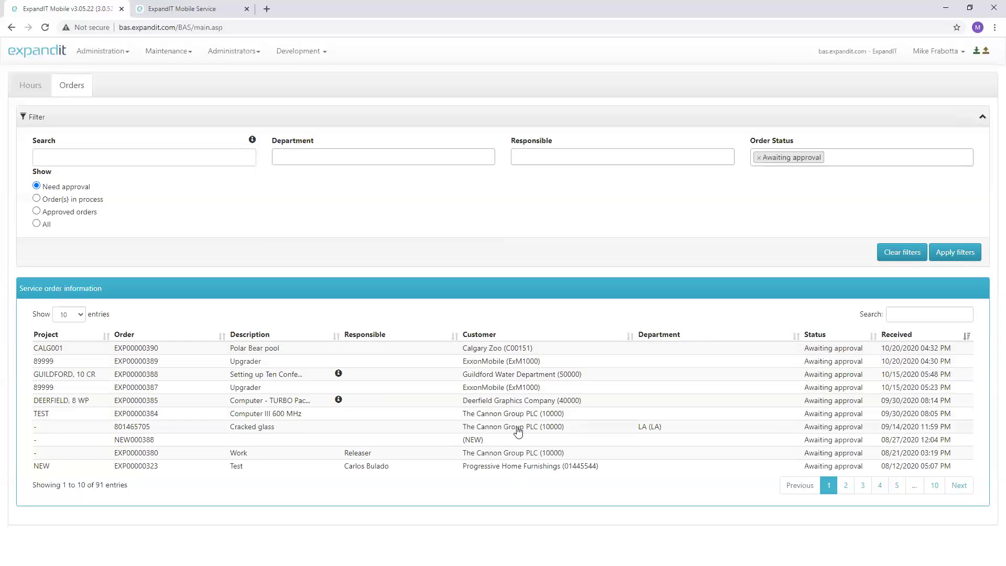
Open the Calgary Zoo Polar Bear pool order and view its attached photo broken pipe.jpg, returning to the order overview
click(492, 352)
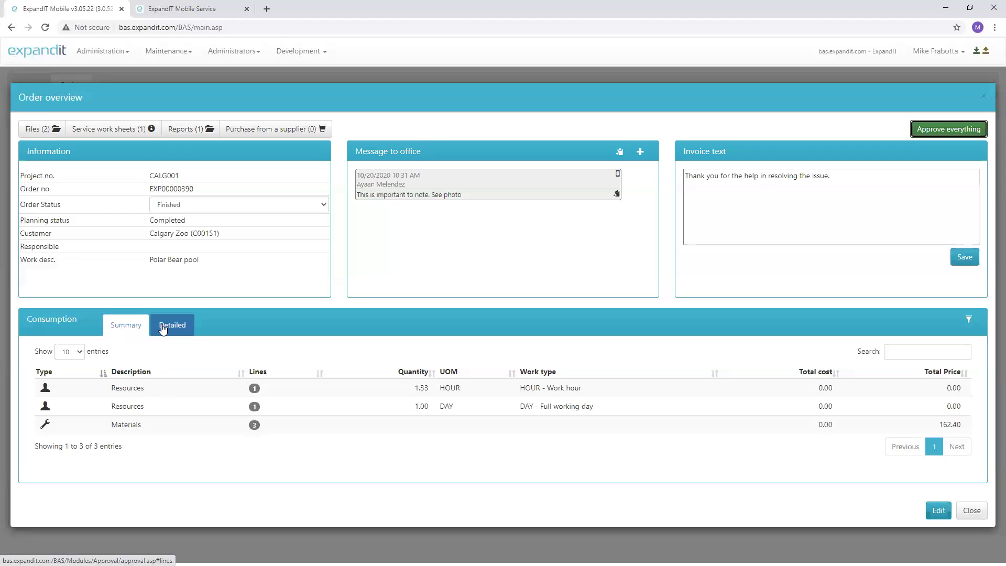
click(44, 128)
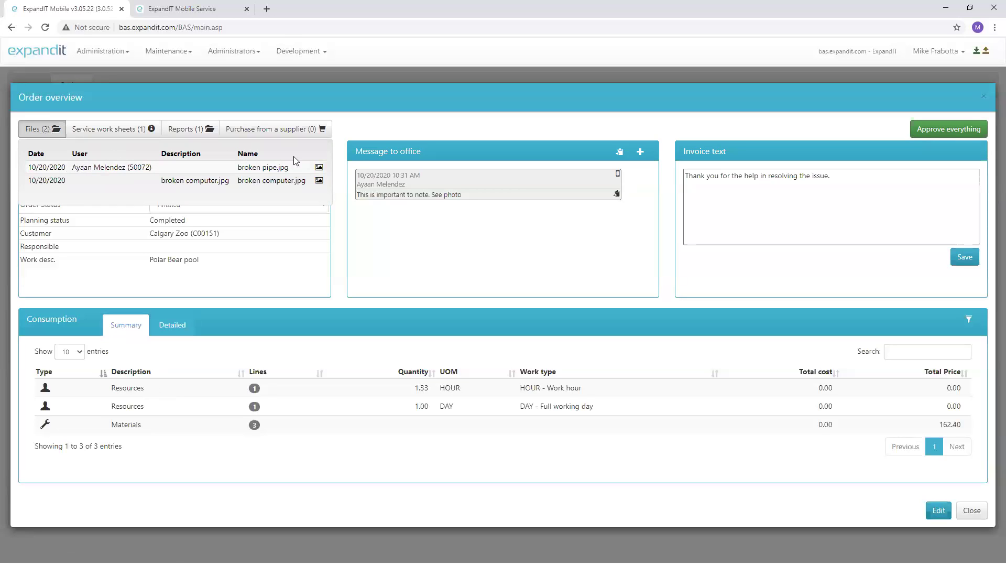
click(319, 169)
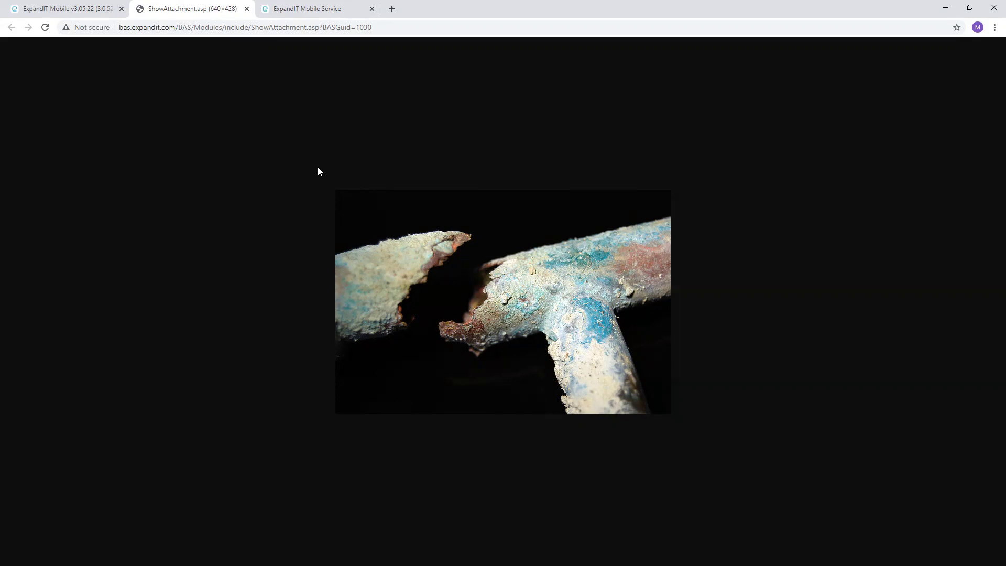
click(85, 9)
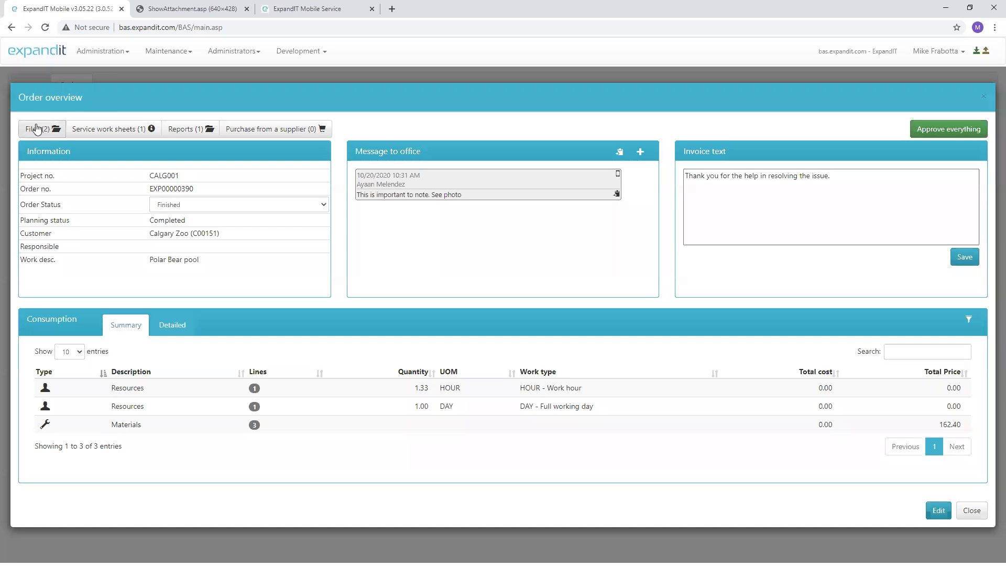
Check the order's service work sheets and examine its Work Summary report down to the customer signature, returning to the order overview
click(104, 132)
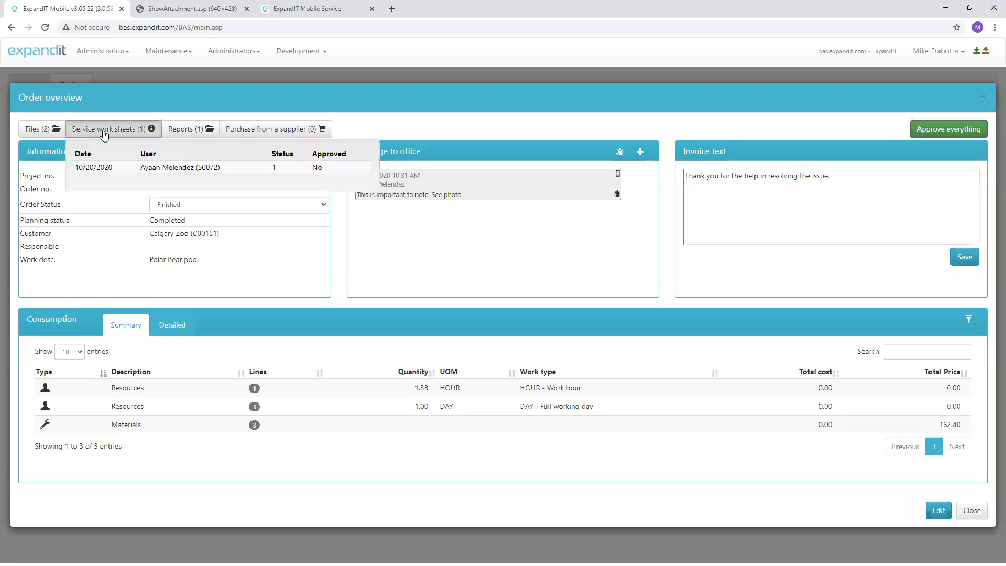
click(181, 134)
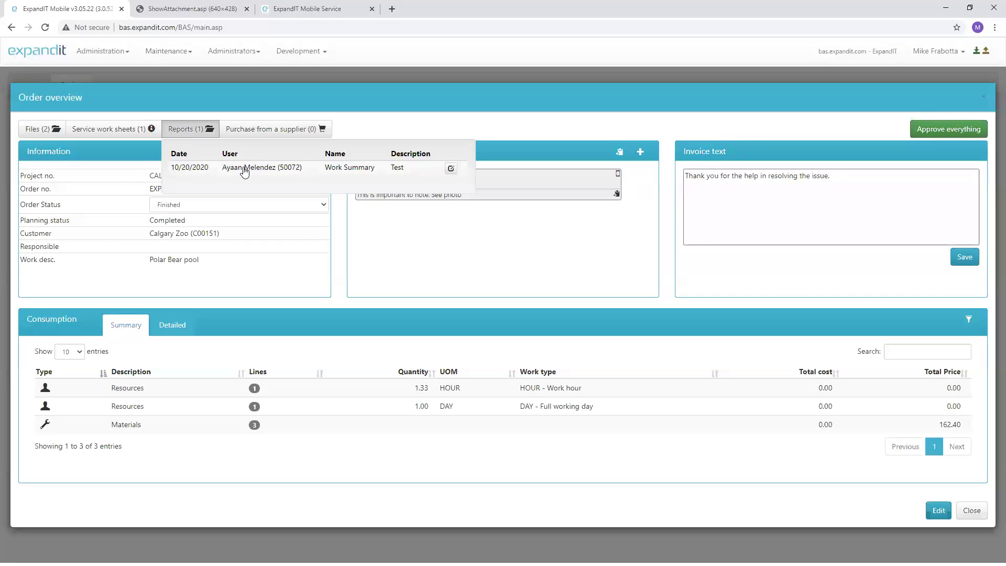
click(423, 171)
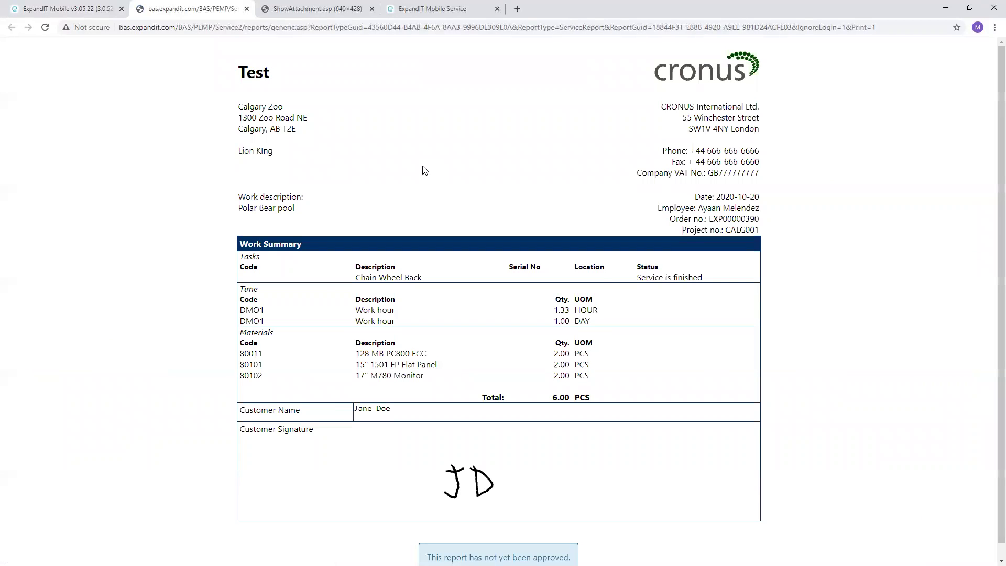
scroll(565, 140, down, 1)
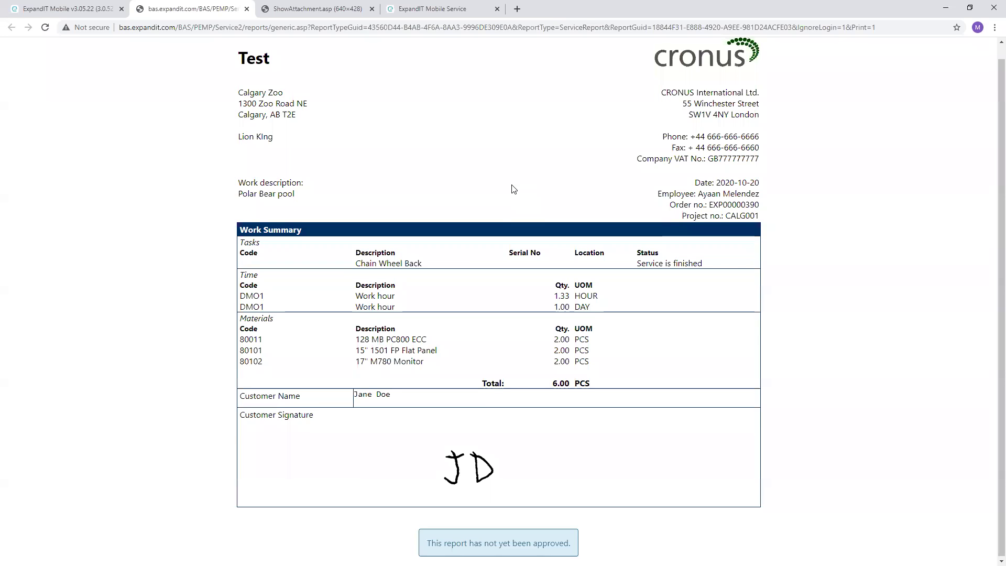
scroll(512, 188, up, 1)
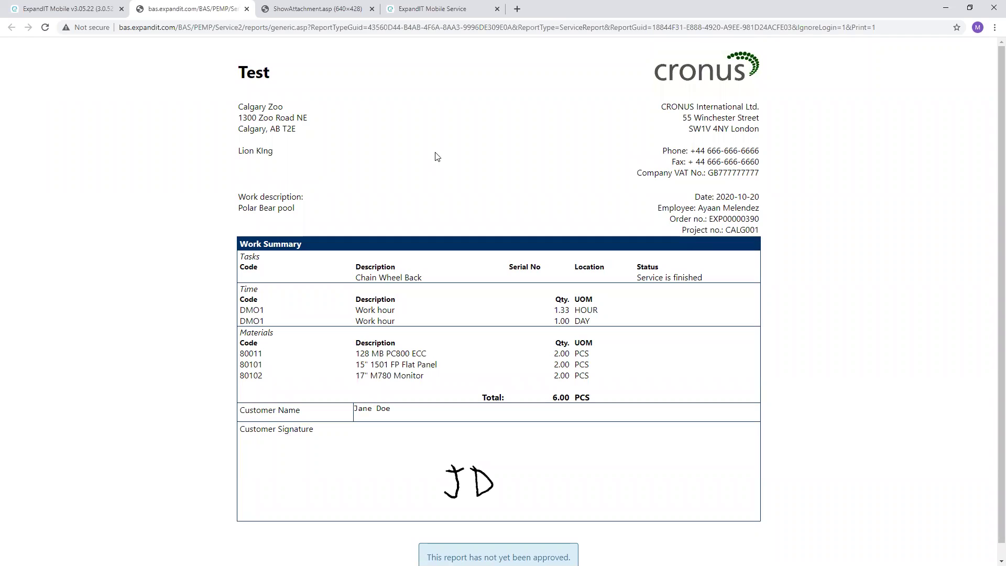
scroll(418, 229, down, 1)
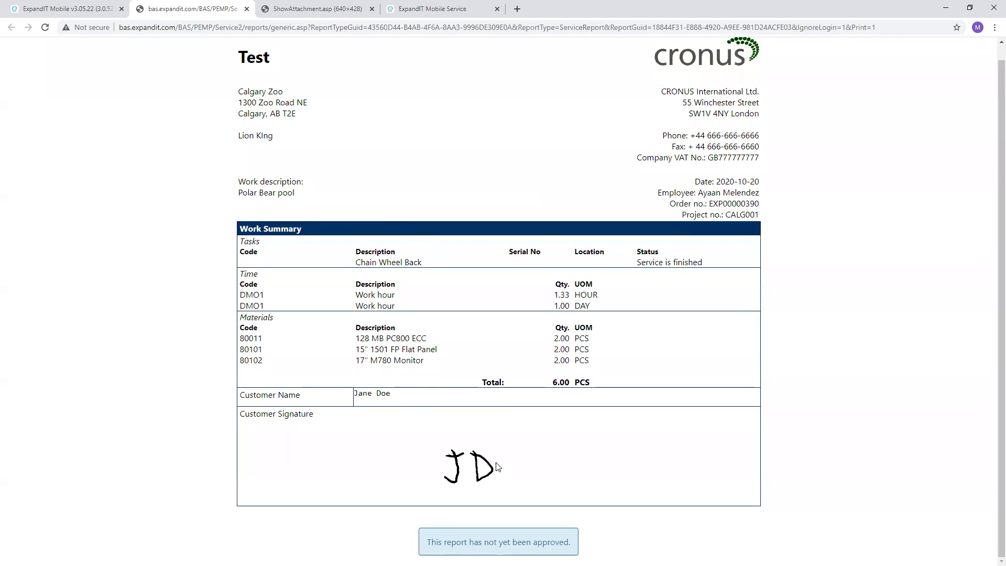
click(76, 14)
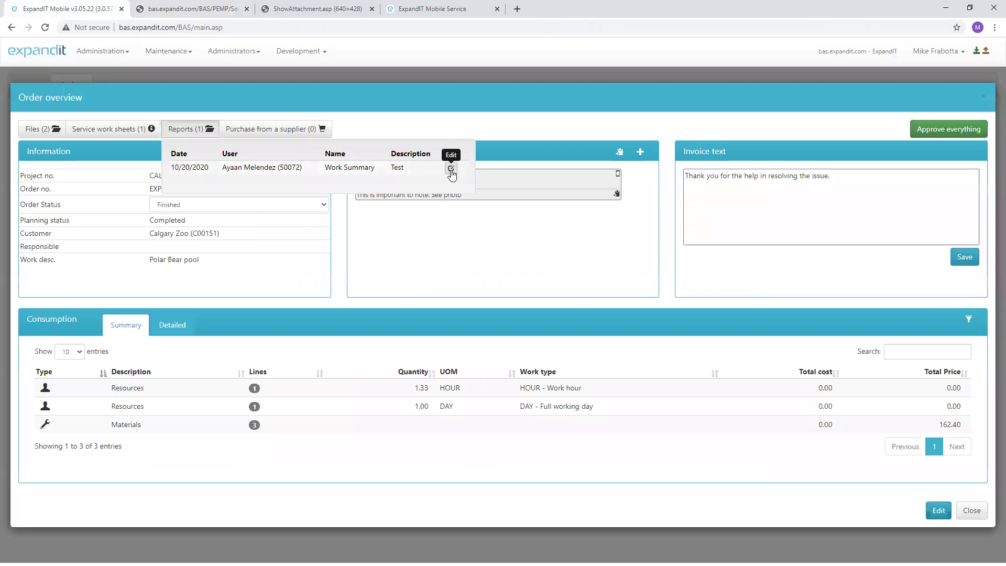
click(183, 131)
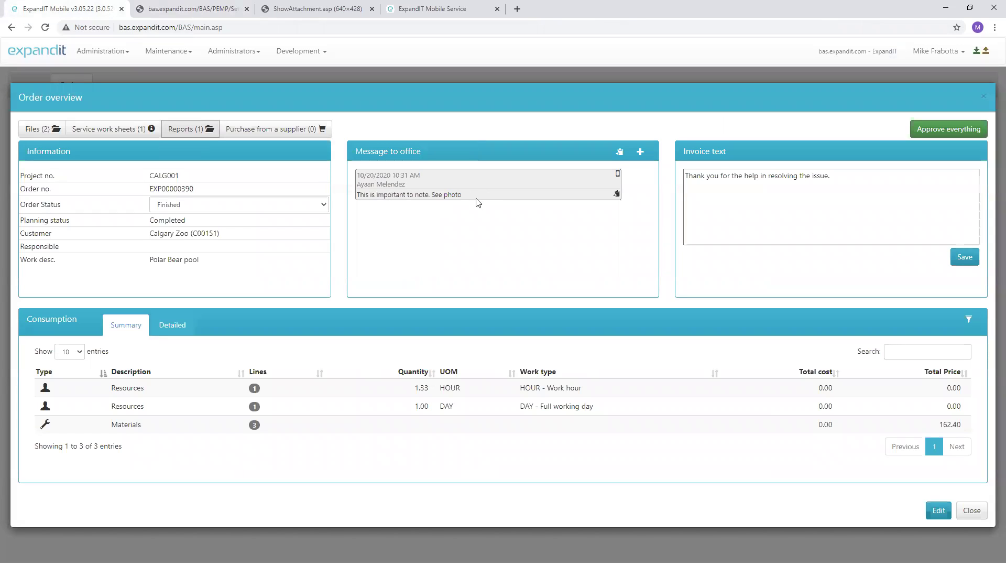
Shorten the order's invoice text to "Thank you." and save it
click(849, 182)
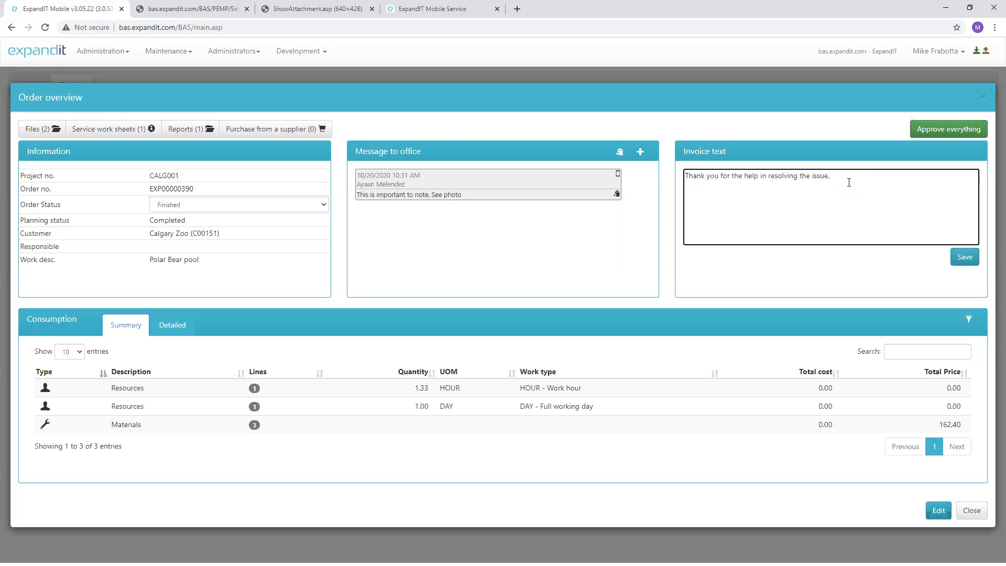
key(ctrl+shift+Left)
key(ctrl+shift+Left)
key(ctrl+shift+Left)
key(ctrl+shift+Left)
key(ctrl+shift+Left)
key(ctrl+shift+Left)
key(ctrl+shift+Left)
key(ctrl+shift+Left)
key(shift+Left)
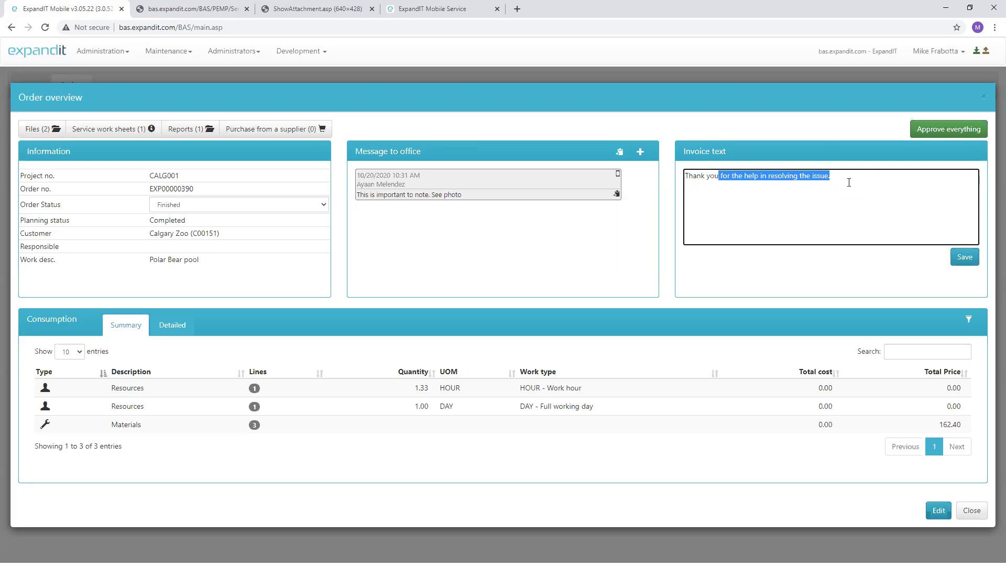
text(.)
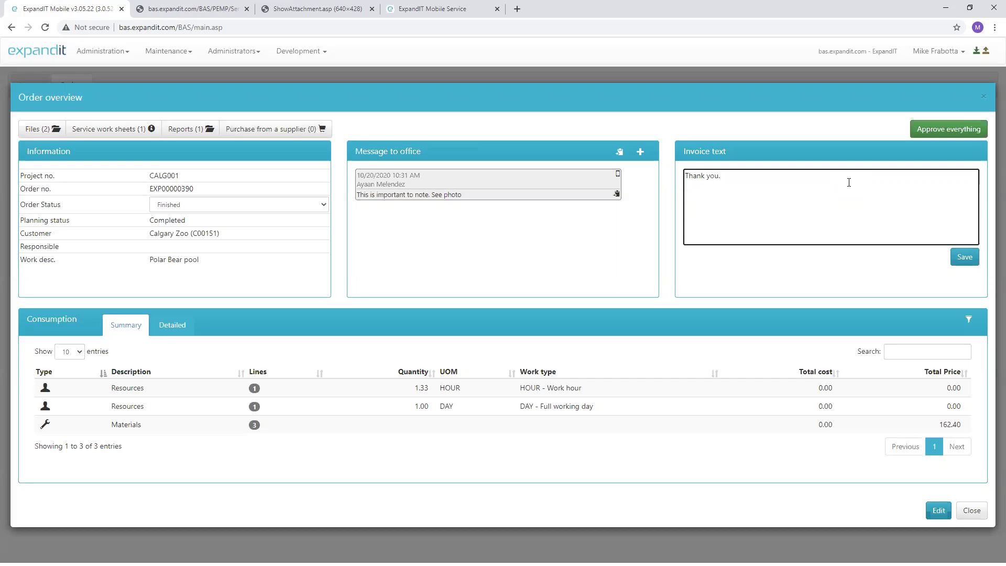
click(970, 261)
Show the order's detailed consumption lines and review the material and work hour entries
click(176, 327)
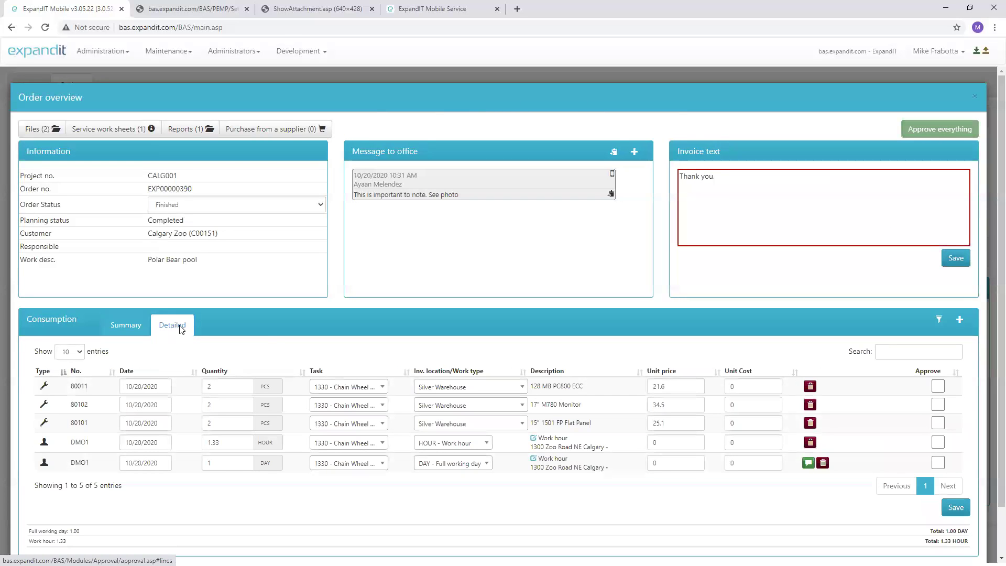
scroll(433, 354, down, 1)
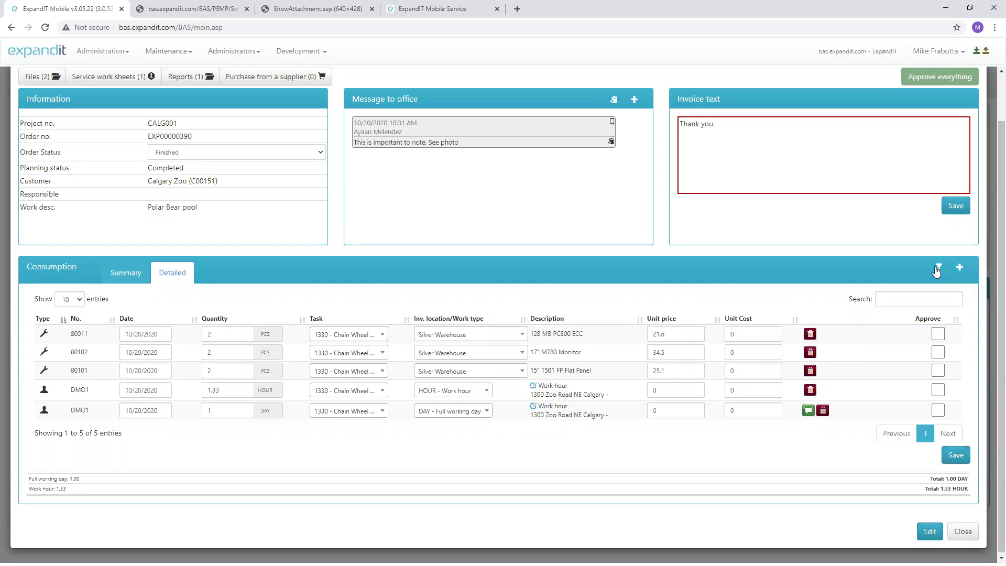
Check the form for adding a consumption line and close it without adding anything
click(959, 268)
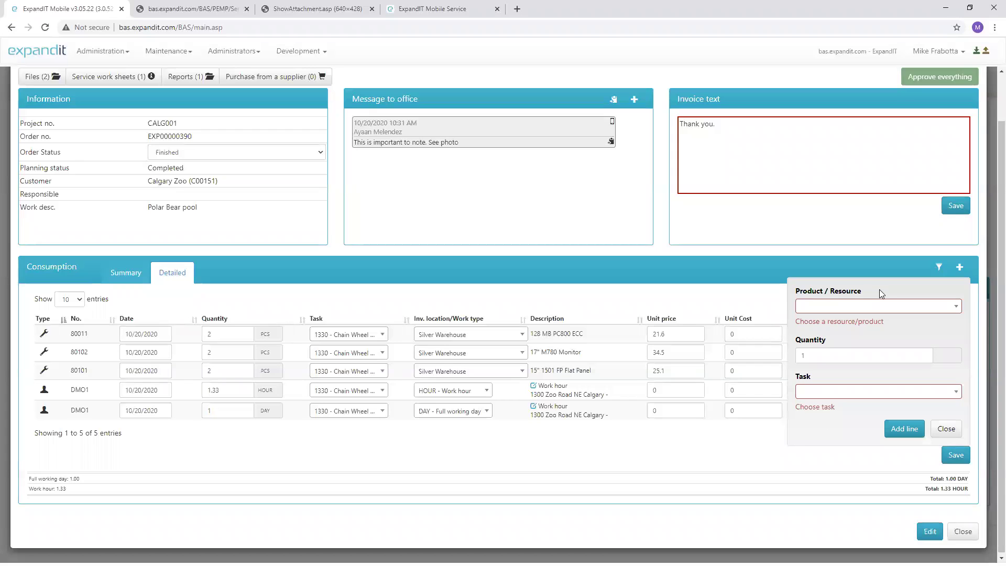
click(946, 429)
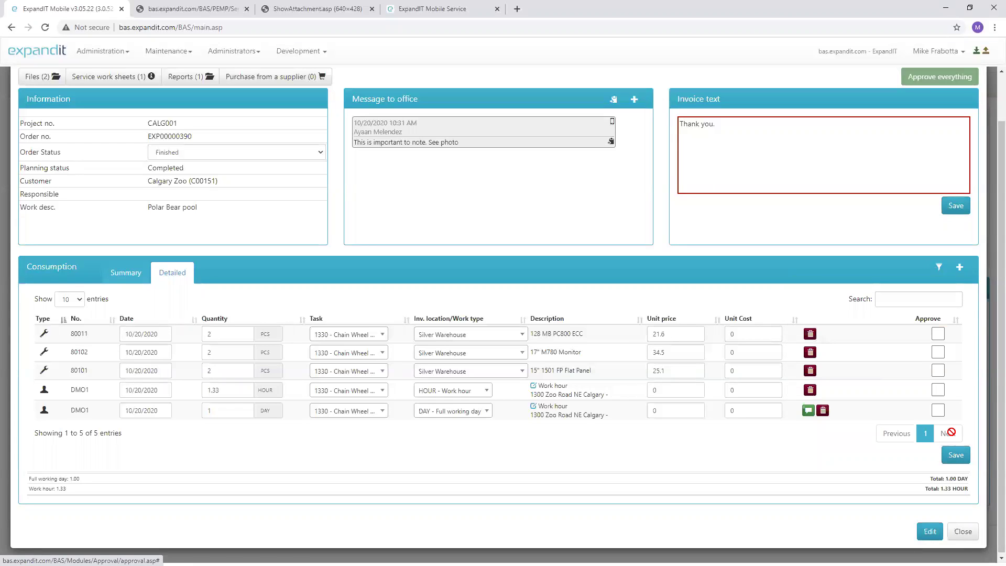
Try to set the 1.33-hour work line's quantity to 2 and open its justification field, leaving the order without saving
drag(221, 387, 190, 397)
text(2)
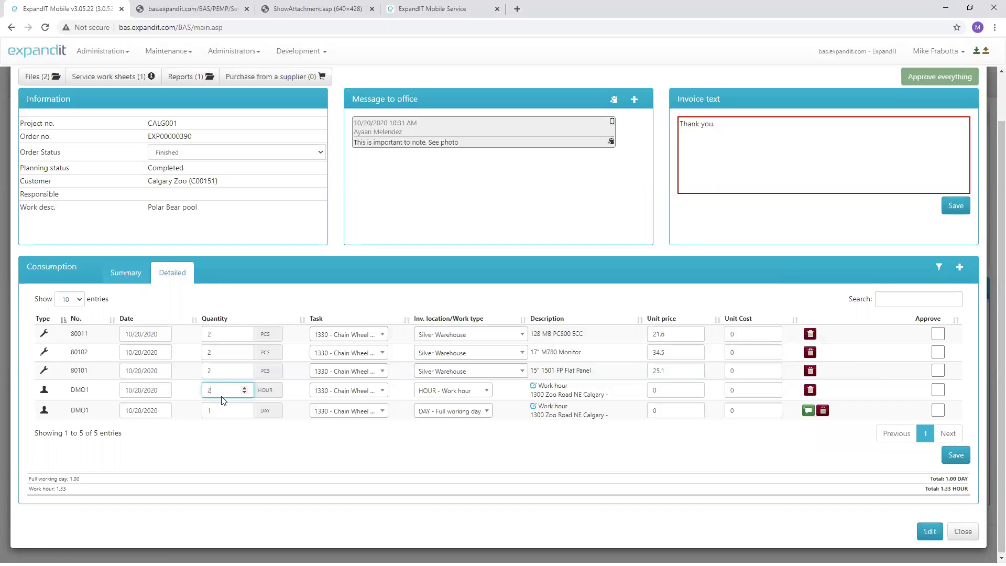
key(Tab)
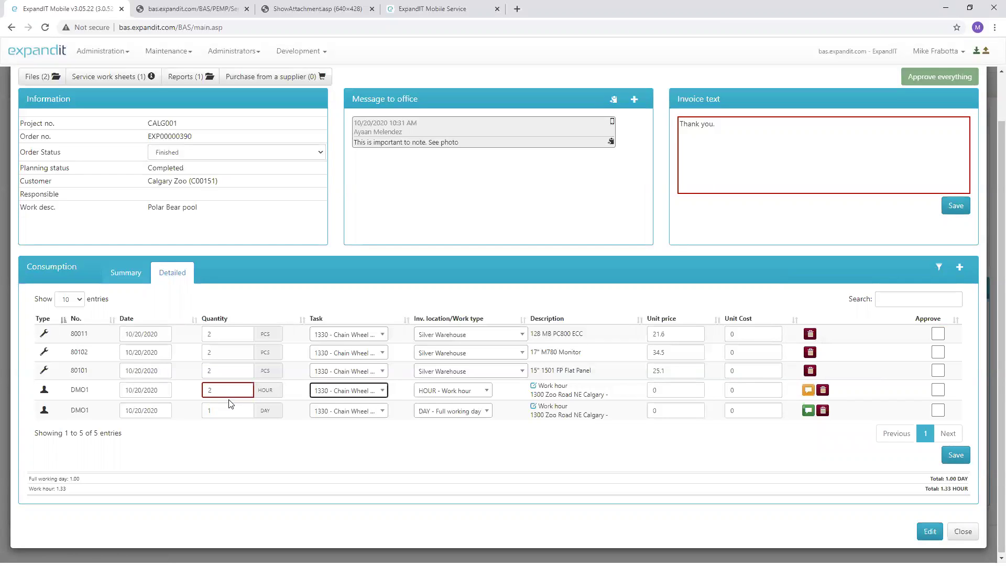
click(808, 390)
click(732, 425)
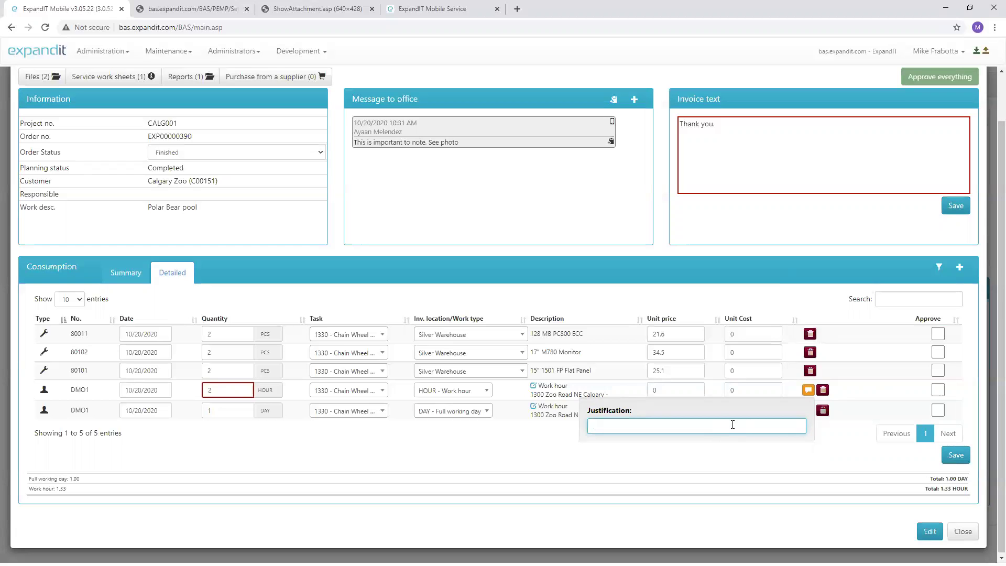
key(Escape)
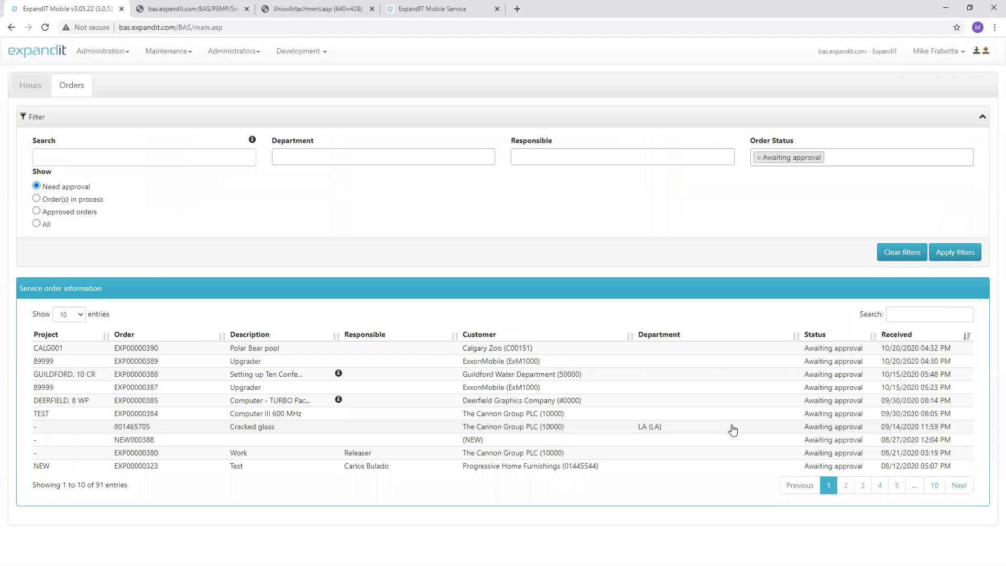
Reopen the Calgary Zoo Polar Bear pool order and show its detailed consumption lines
click(279, 348)
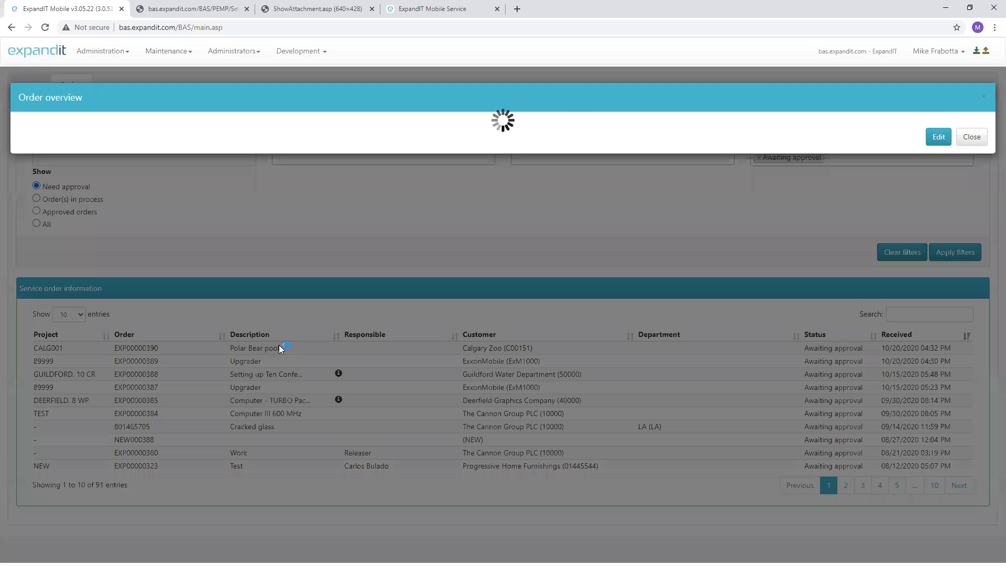
click(172, 325)
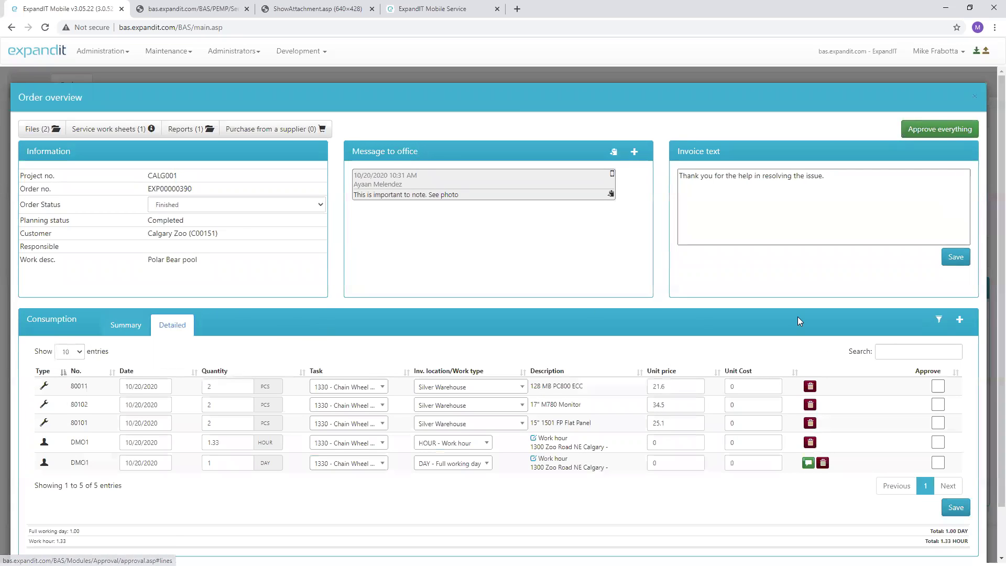
scroll(797, 316, down, 1)
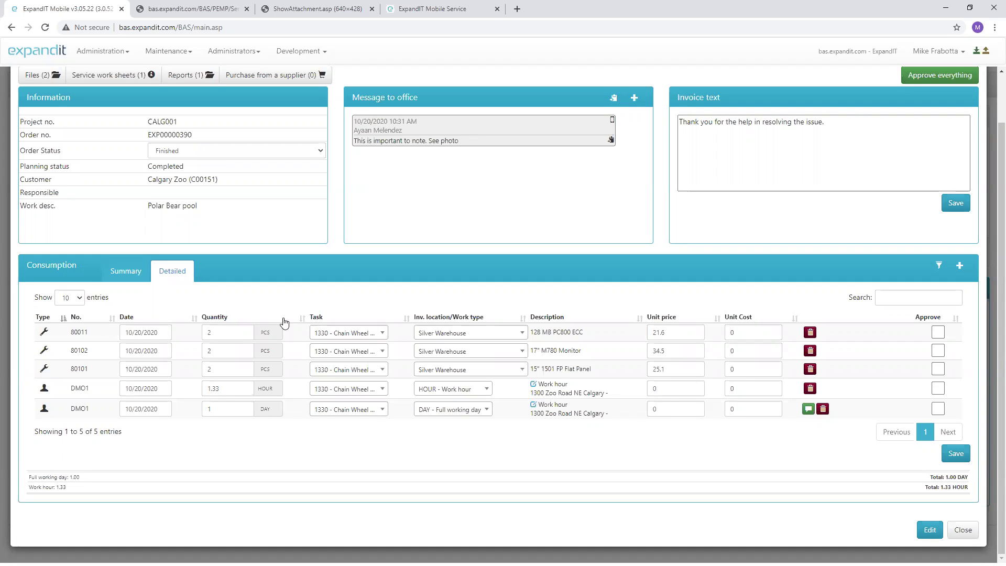
Mark the three material lines for approval individually and clear those approval marks again
click(938, 333)
click(937, 351)
click(937, 369)
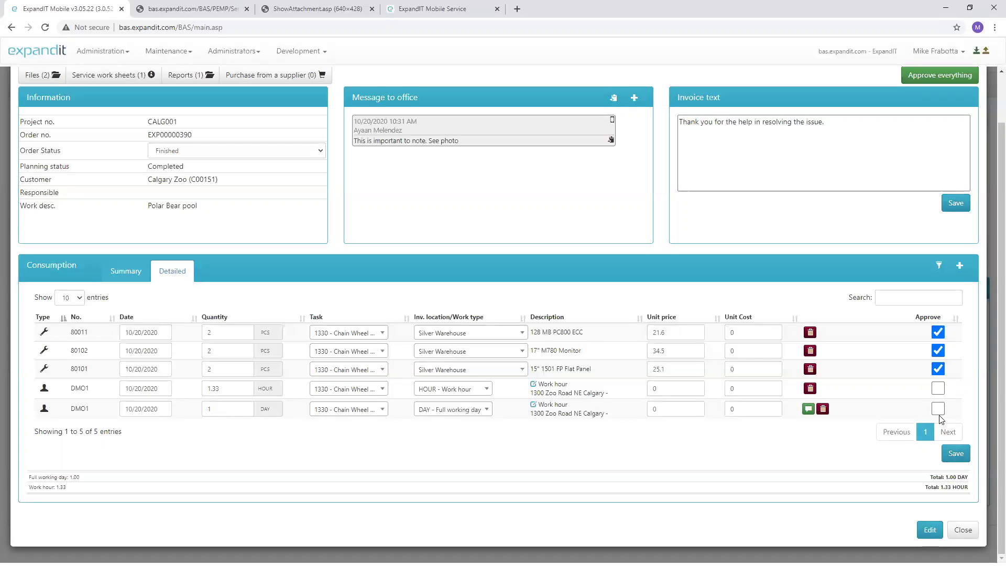
click(938, 369)
click(938, 350)
click(937, 332)
Approve everything on the Polar Bear pool order
scroll(803, 377, up, 1)
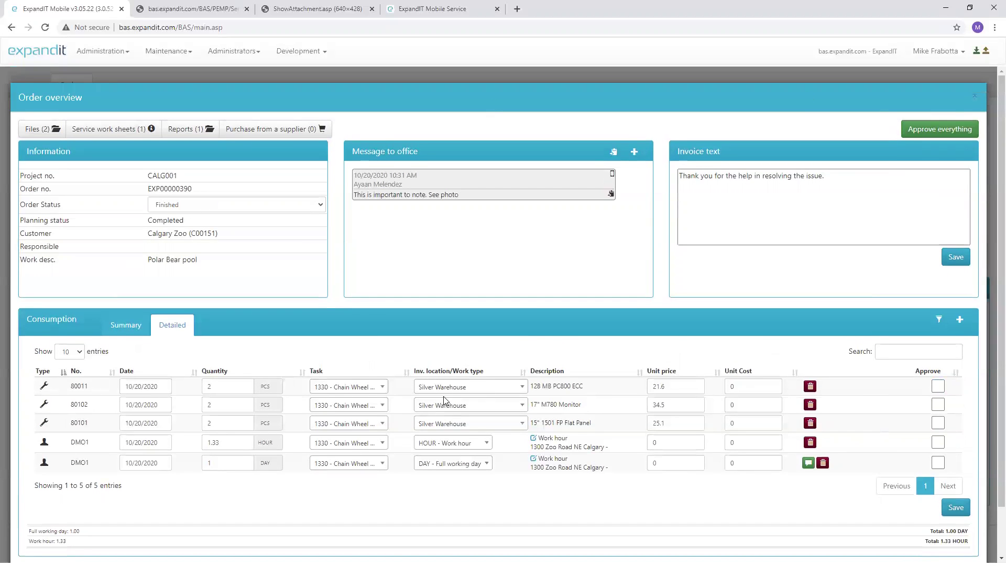
click(921, 132)
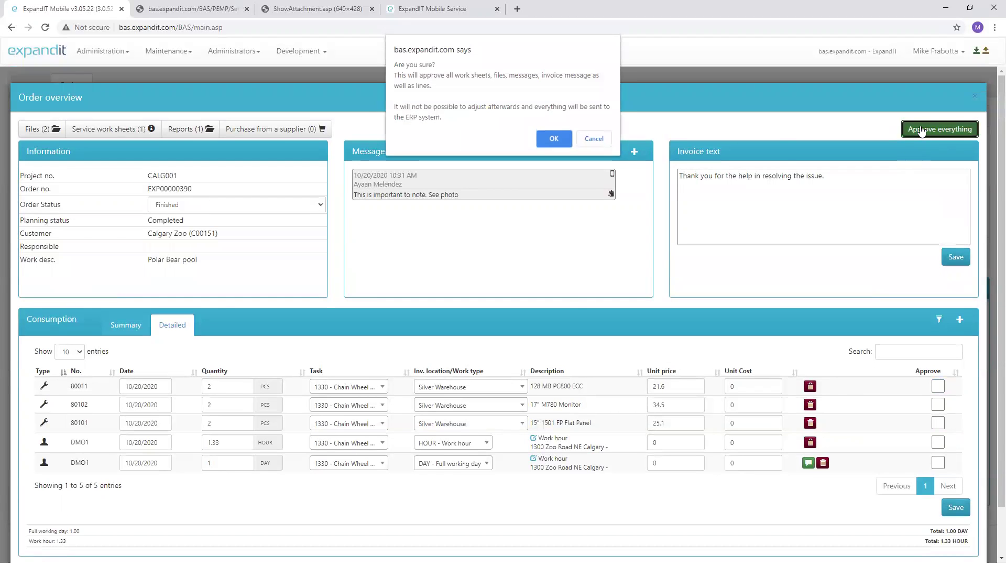
click(553, 139)
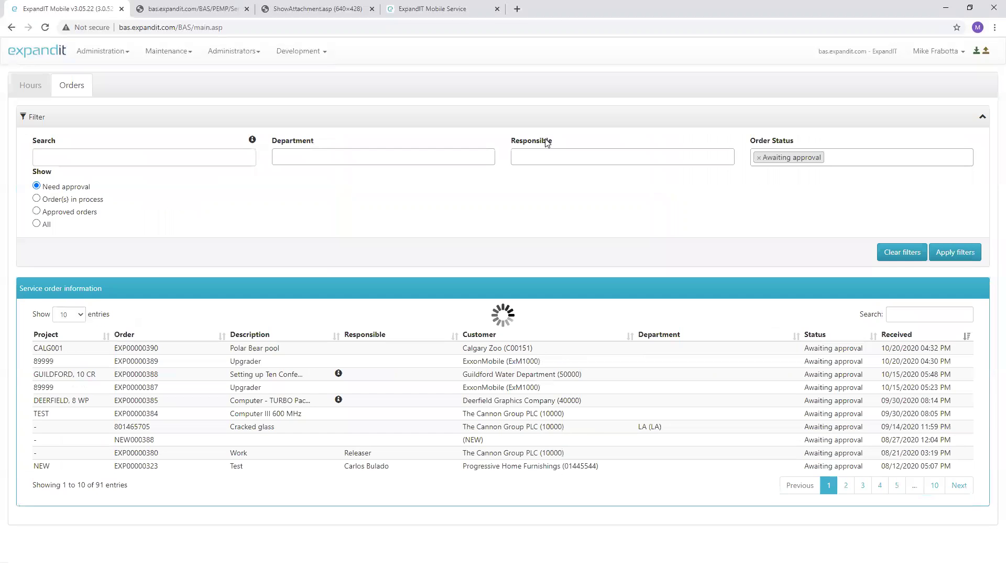
Sort the service orders by received date, newest first, and open the ExxonMobile Upgrader order
click(898, 335)
click(901, 336)
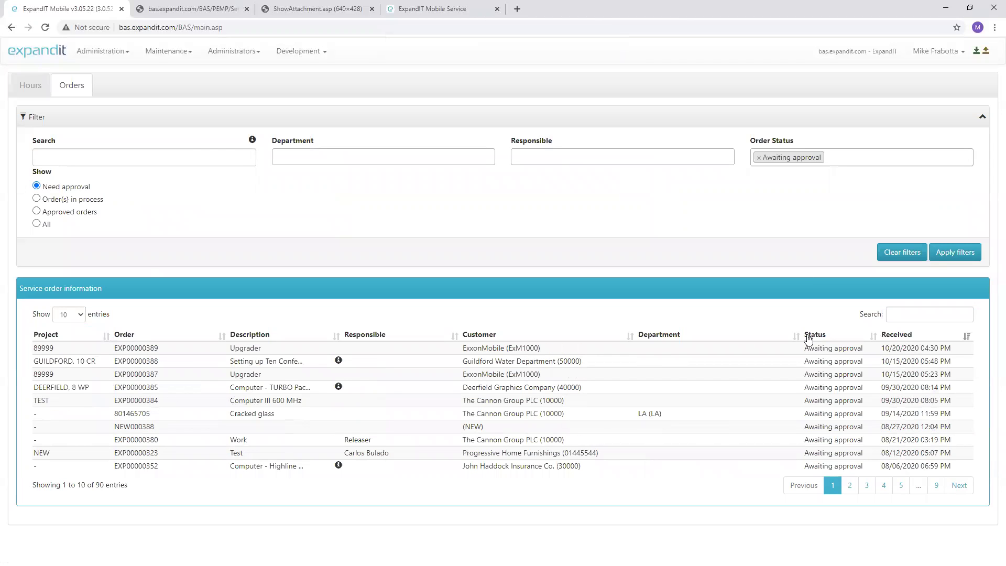
click(506, 351)
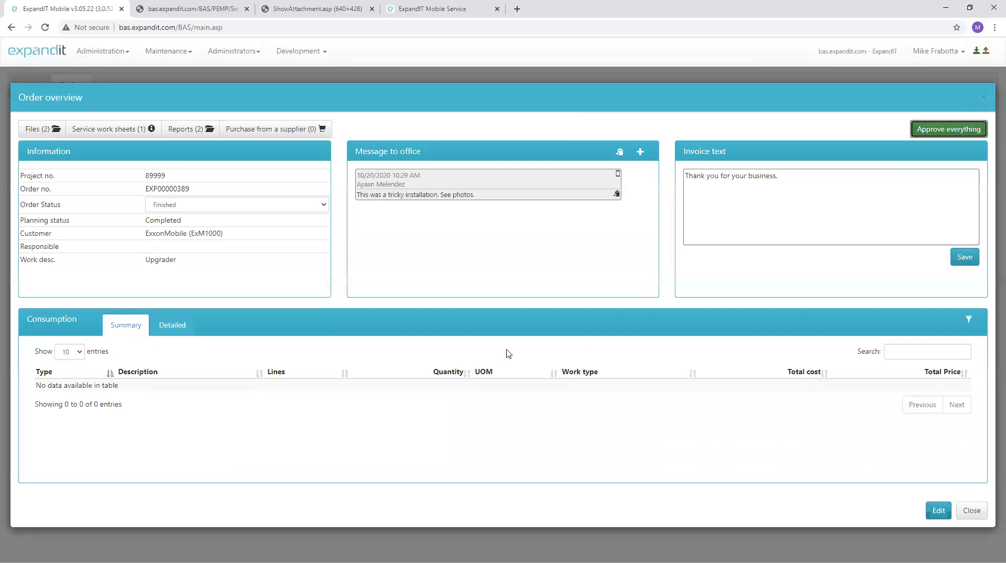
Show the Upgrader order's detailed consumption lines with the approval filter set to All
click(165, 331)
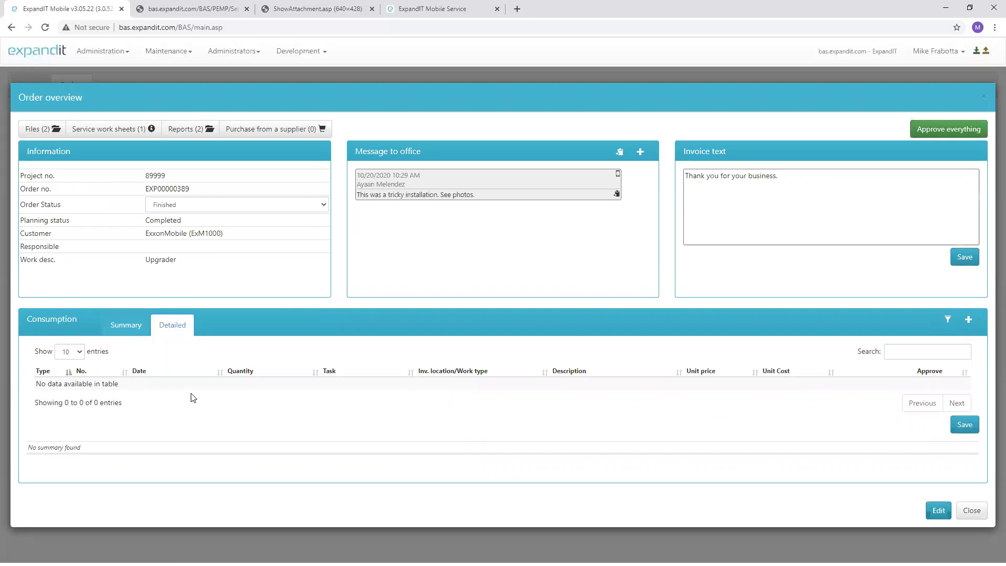
click(947, 321)
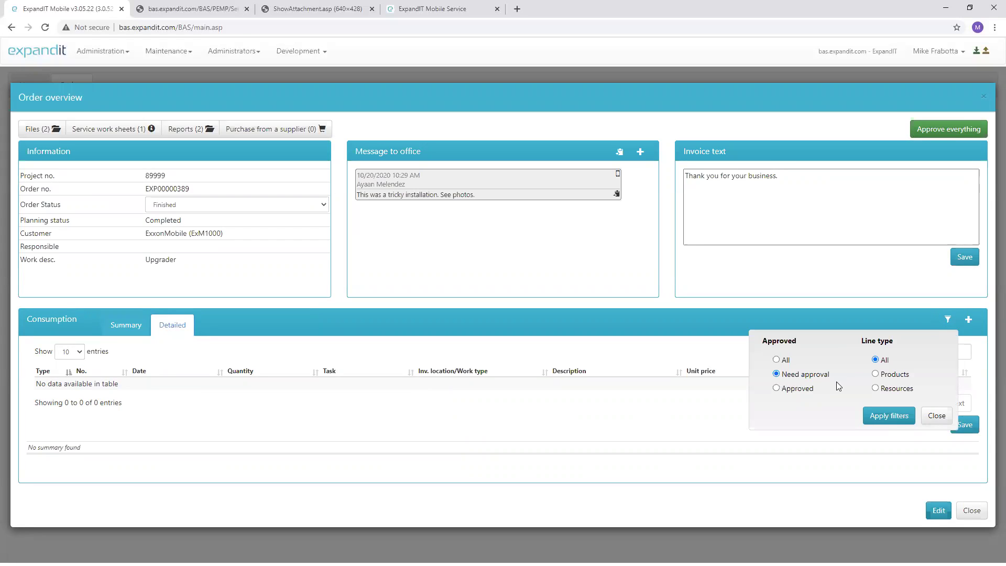
click(777, 360)
click(884, 417)
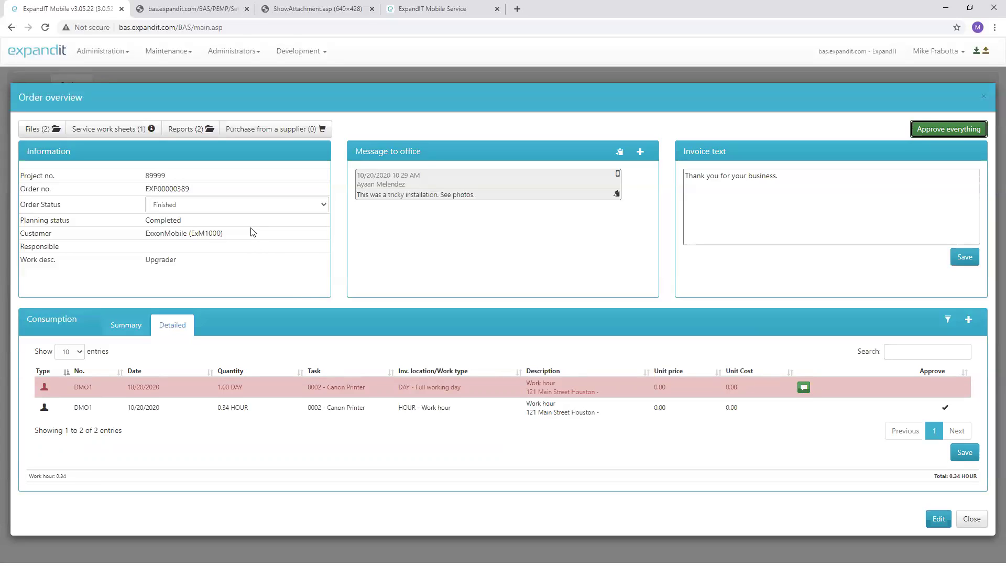
Open the order's NA Sample Checklist report for editing, try setting Check 2 to Not relevant, and cancel the edit
click(197, 135)
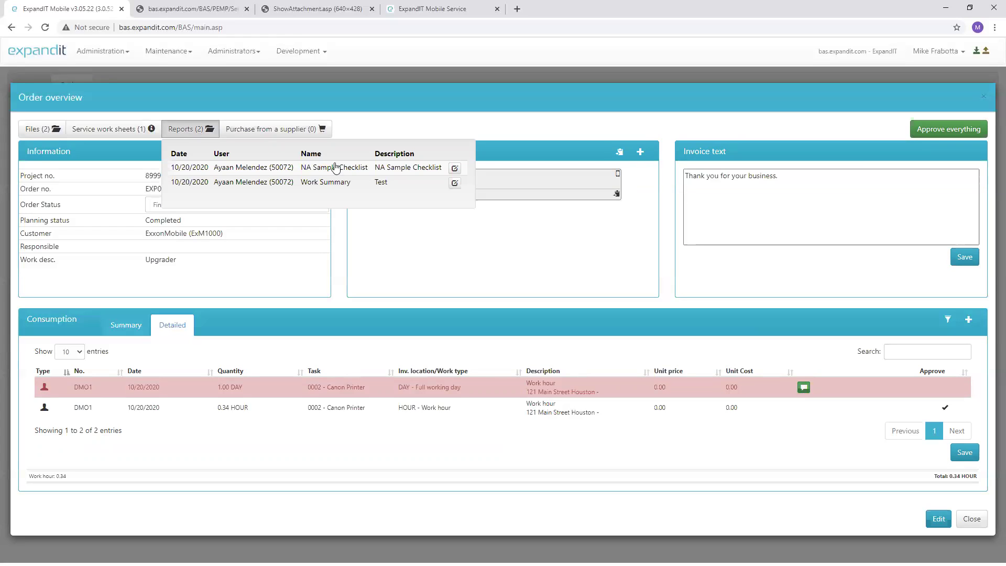
click(455, 169)
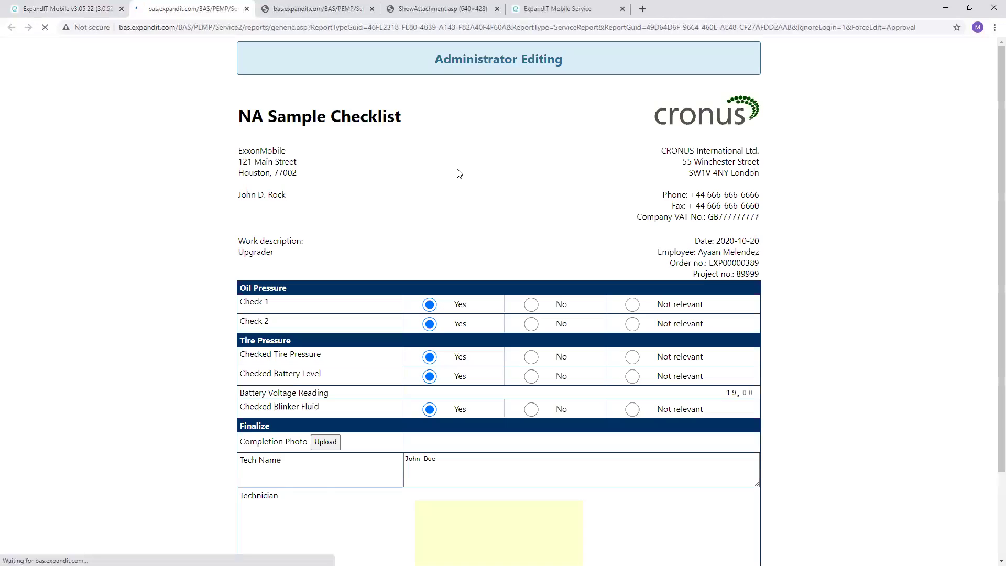
scroll(458, 173, down, 2)
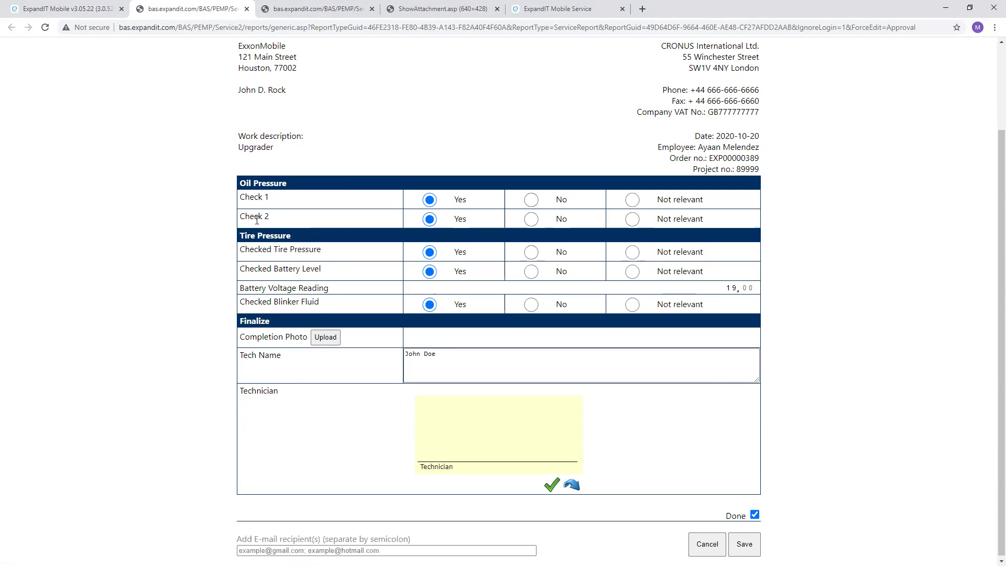
click(633, 222)
scroll(385, 461, down, 1)
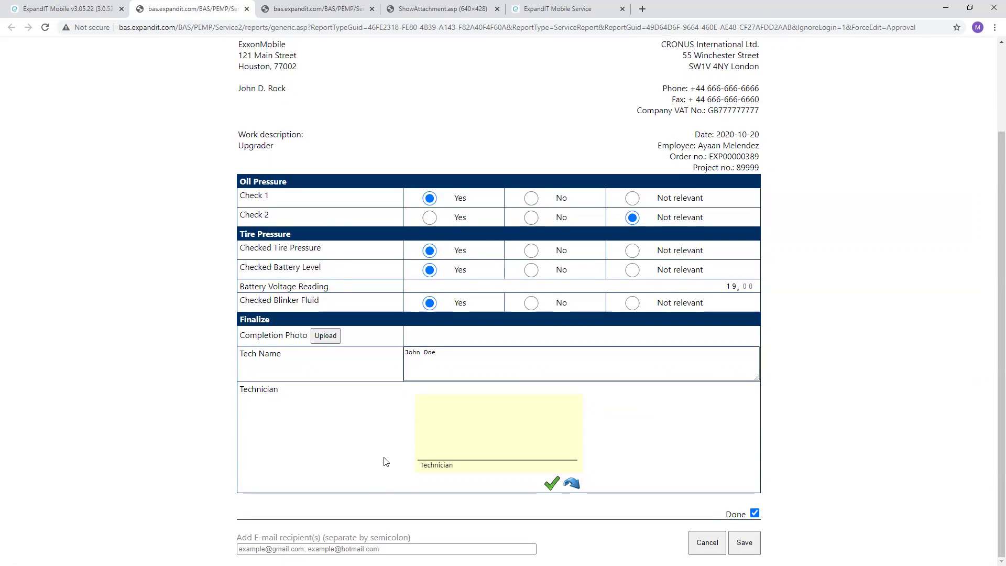
click(388, 549)
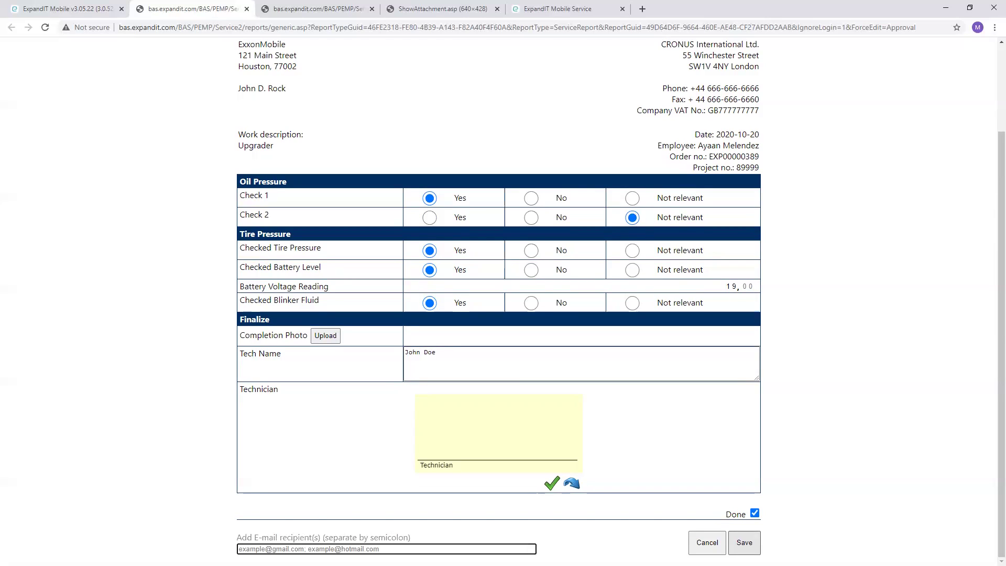
click(711, 540)
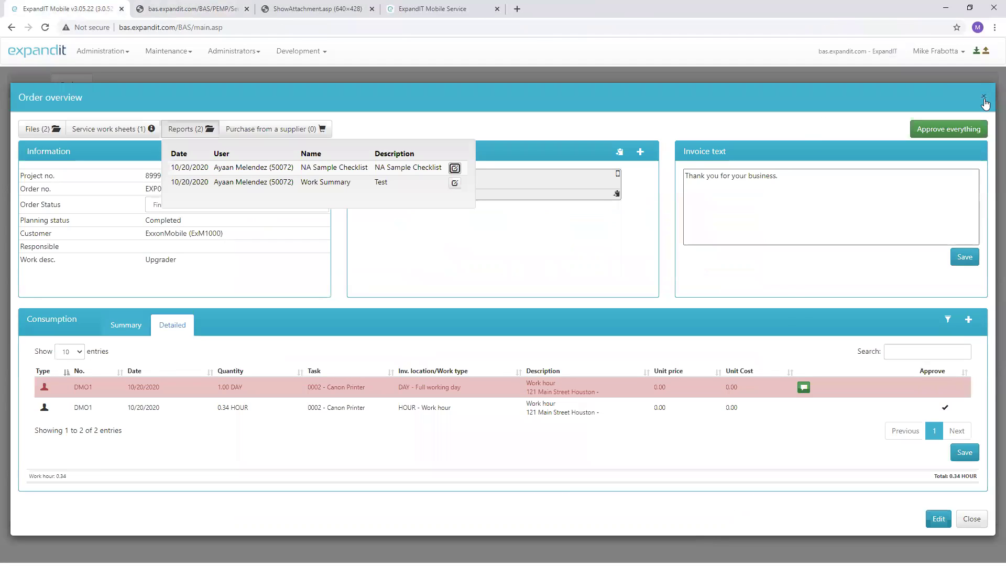
Approve everything on the ExxonMobile Upgrader order
click(727, 229)
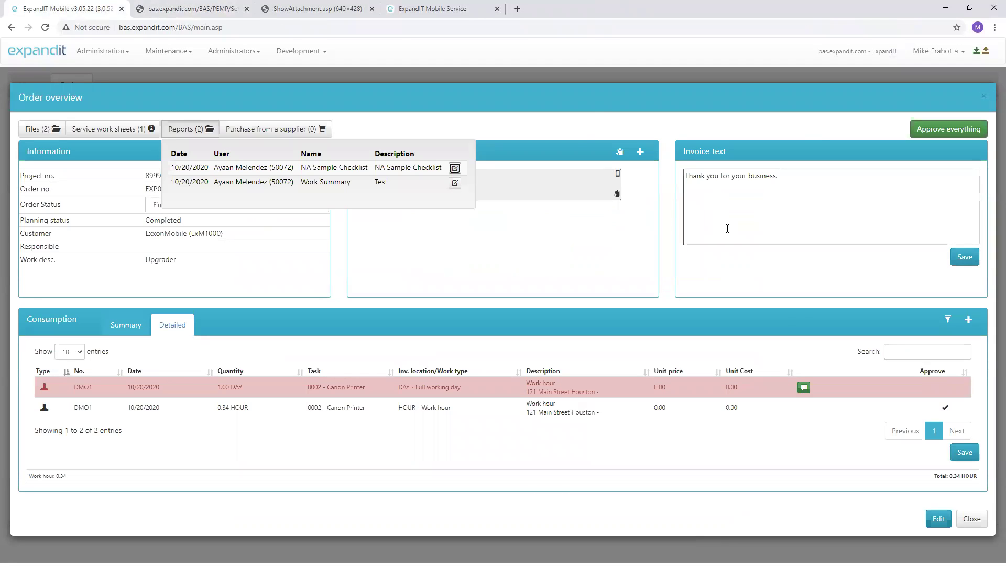
click(962, 131)
click(552, 135)
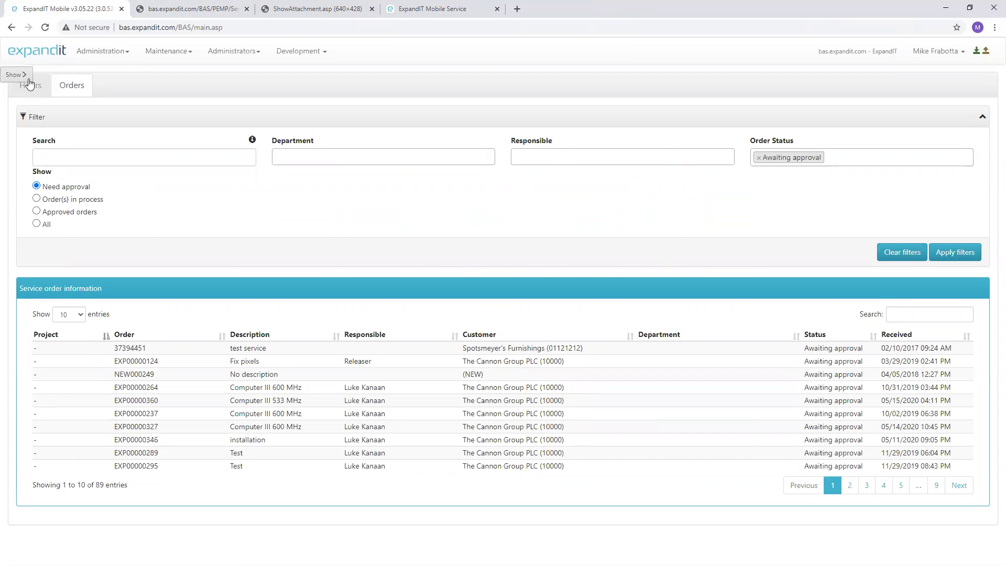
Return to the hours approval and reapply the filters, discarding unsaved values, to check the registrations' approval status
click(42, 89)
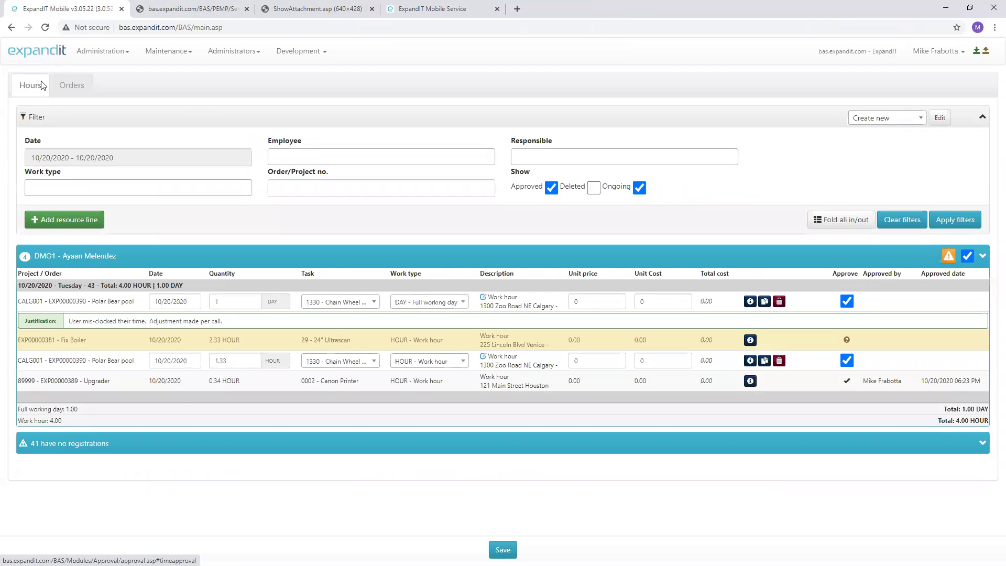
click(949, 222)
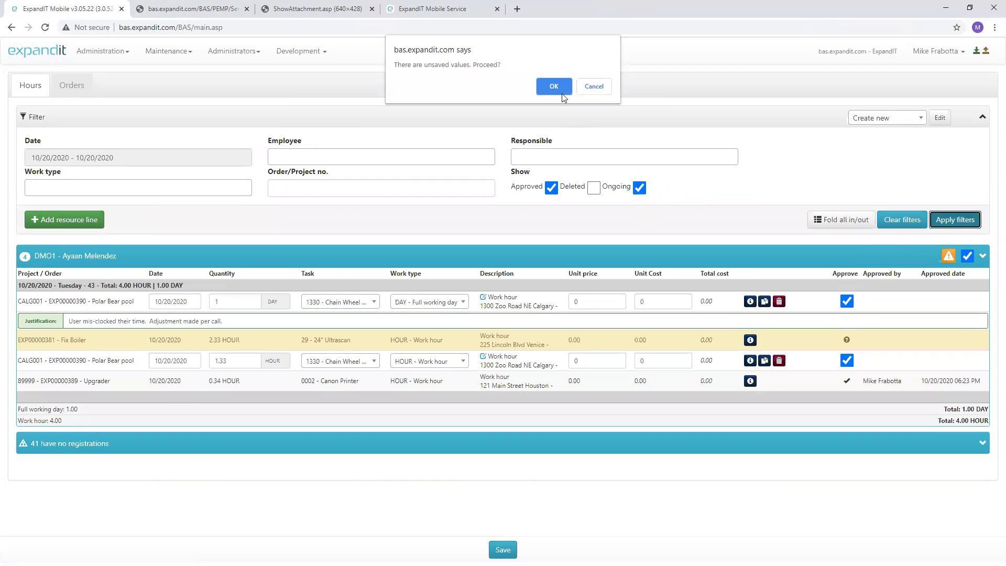
click(560, 84)
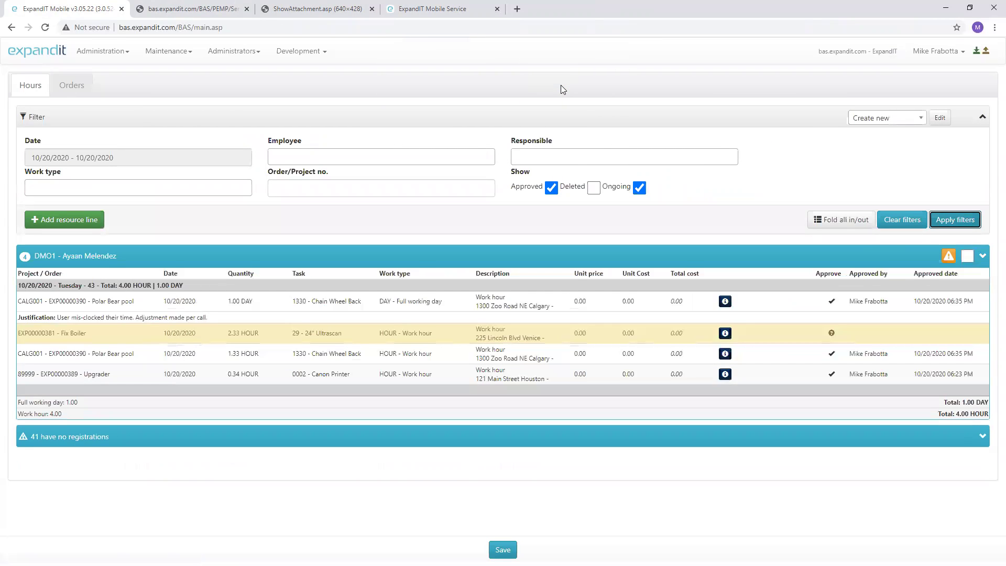